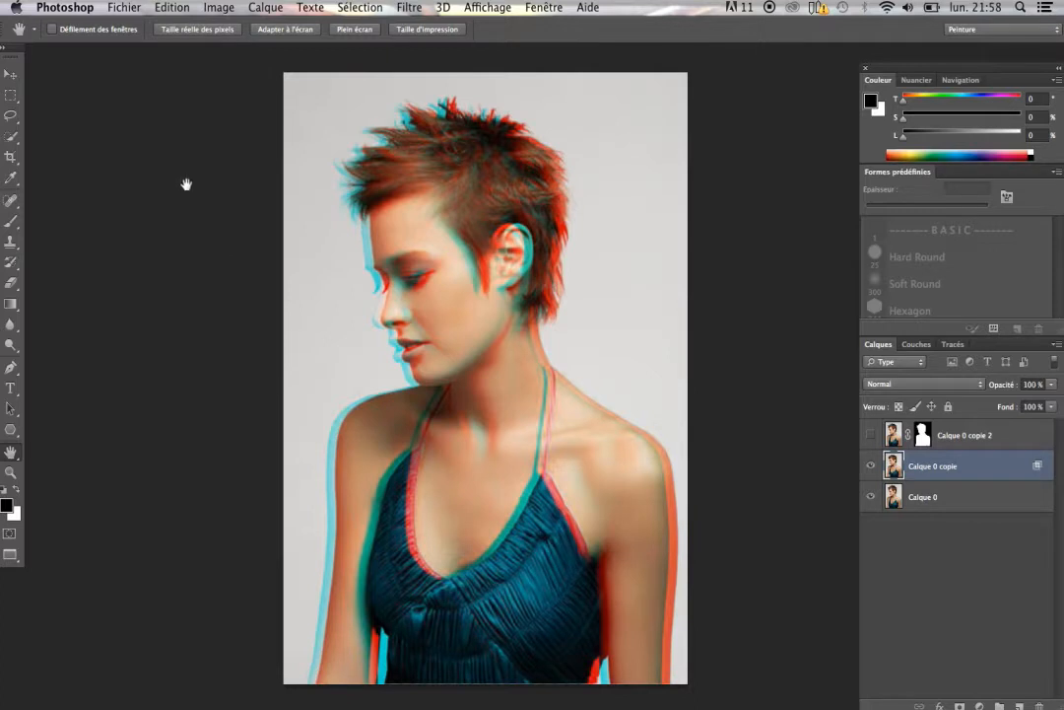
Start a new document from the Format Photoshop par défaut preset, with a width of 1200 pixels and a height of 720 pixels.
left_click(126, 7)
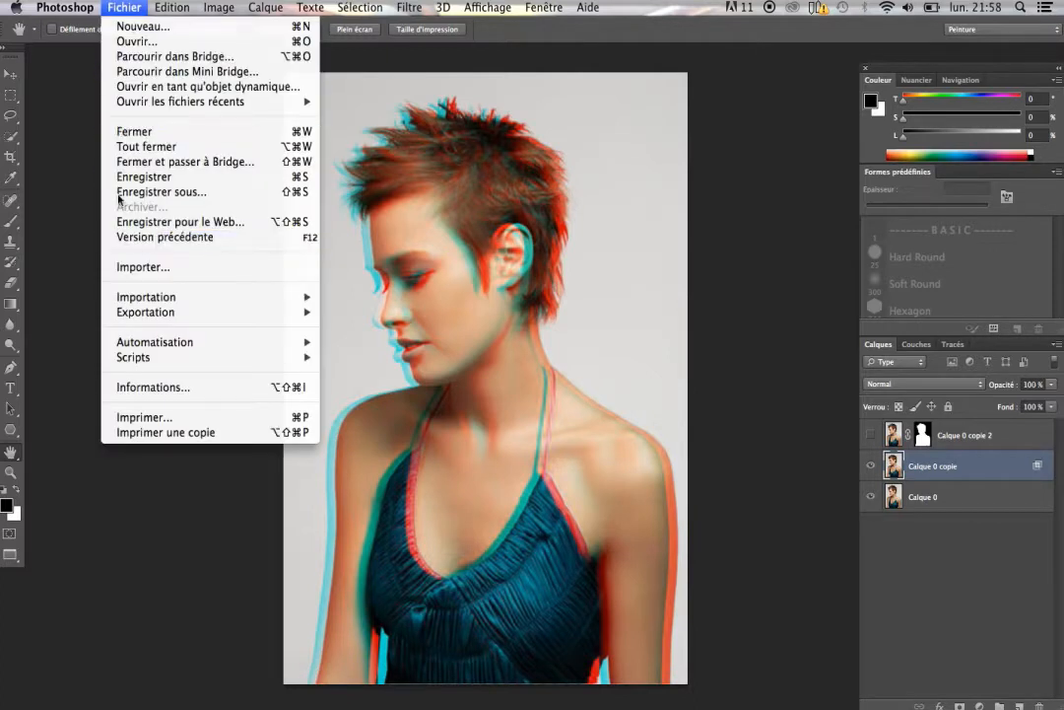
left_click(142, 26)
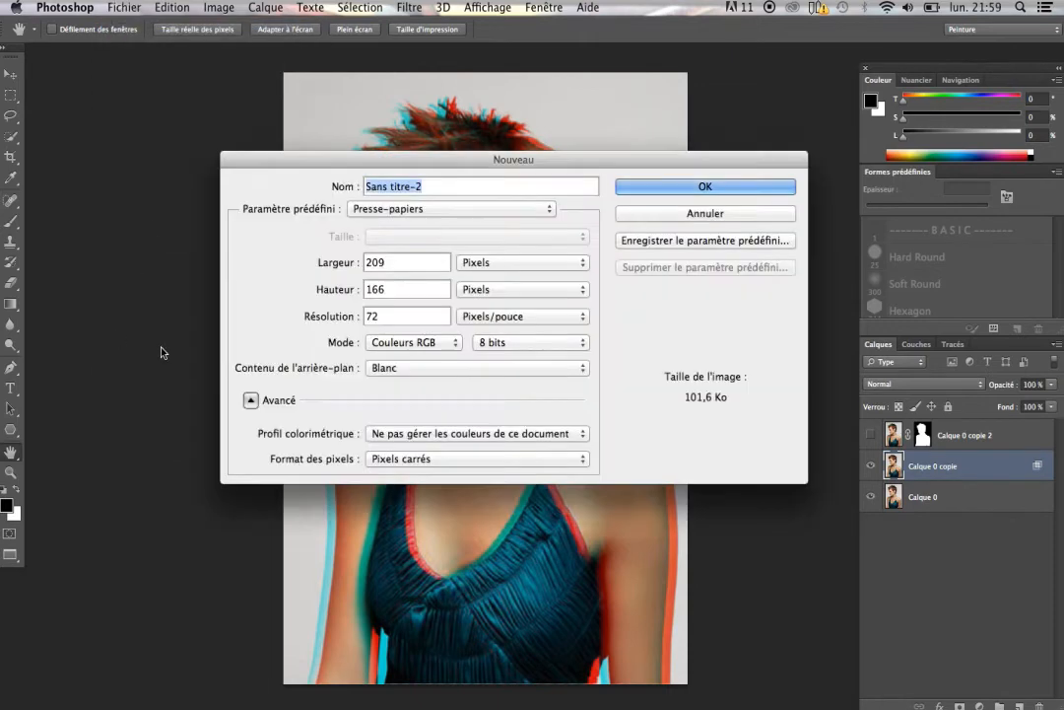
left_click(434, 209)
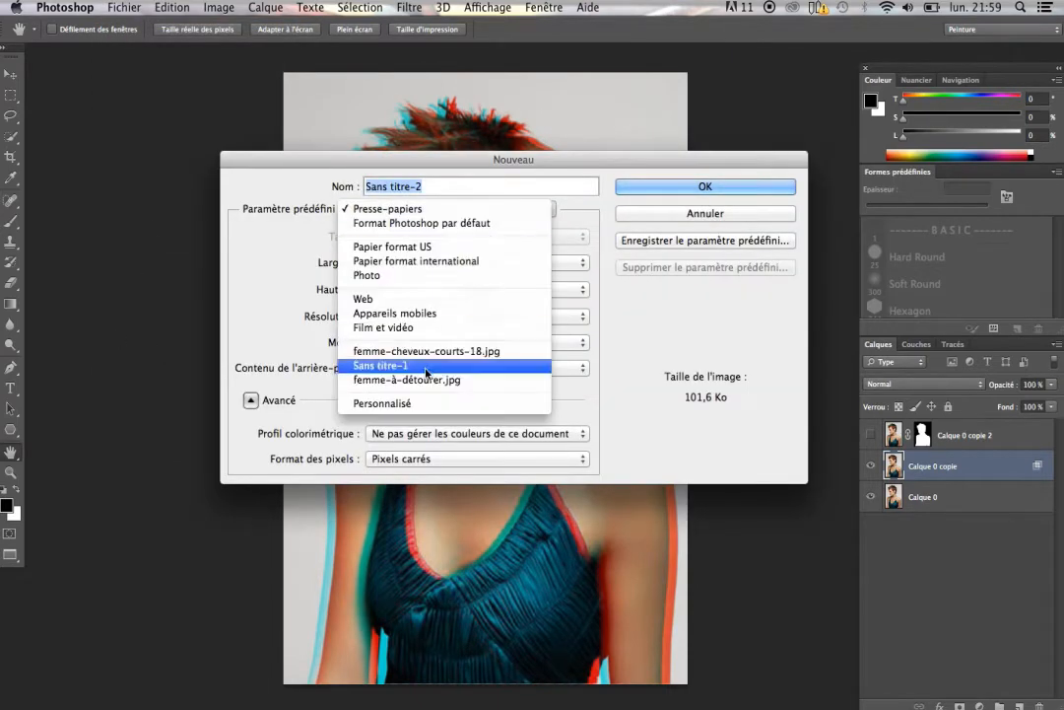
left_click(442, 227)
left_click(492, 262)
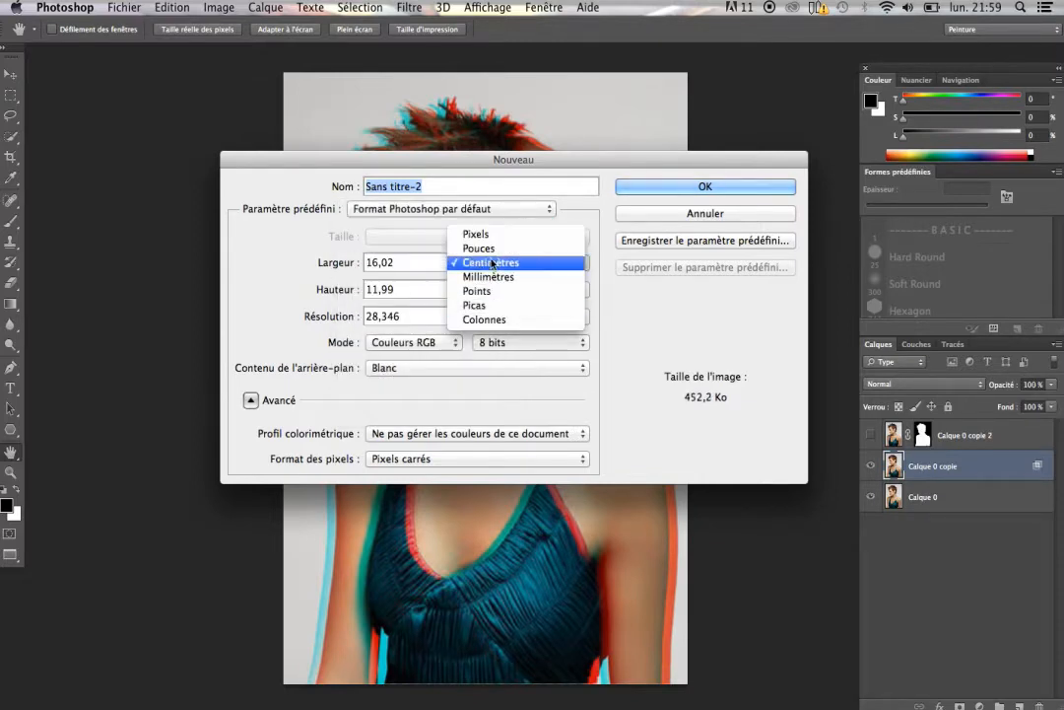
left_click(478, 233)
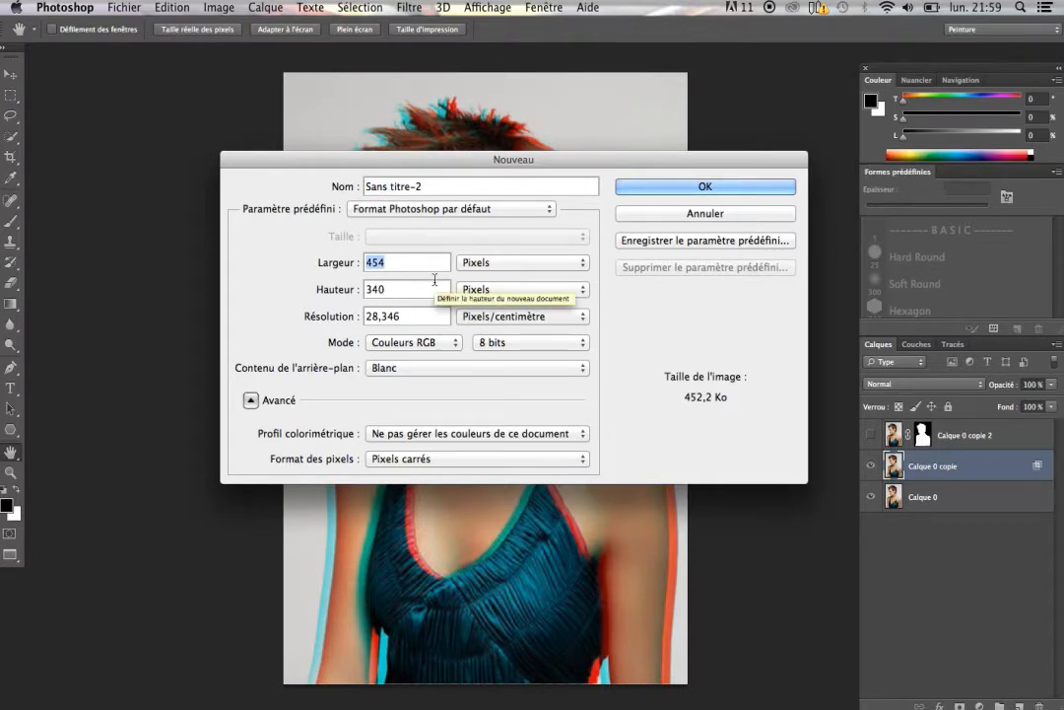
type("1200")
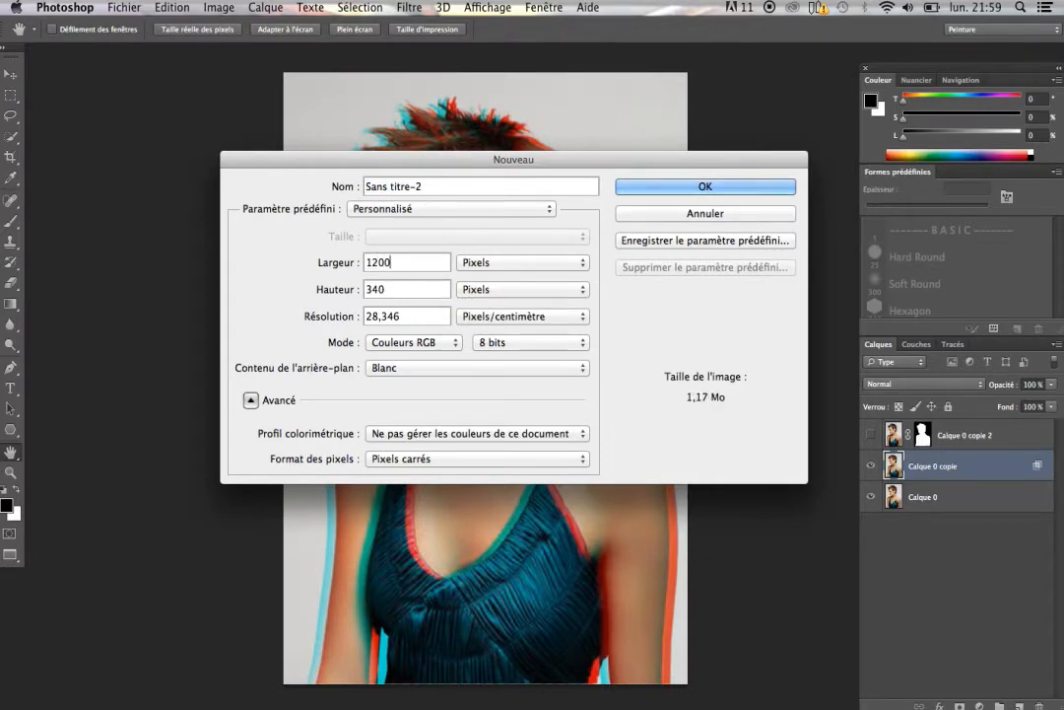
key("Tab")
type("72")
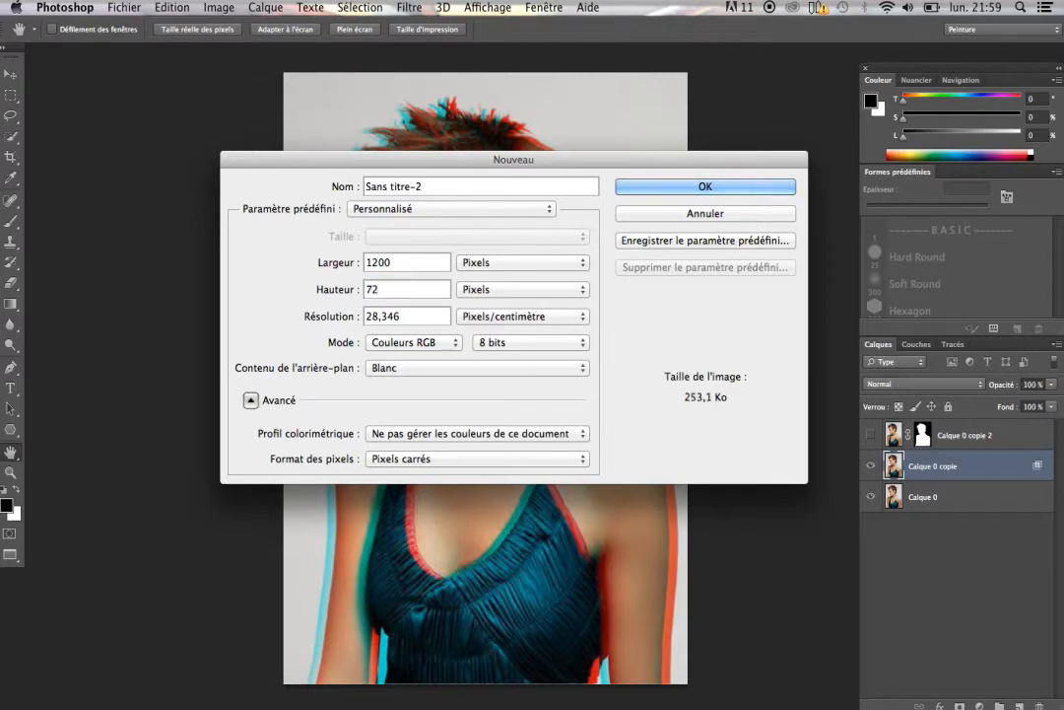
type("0")
Switch the resolution unit to Pixels/pouce, giving 72, and create the document.
left_click(515, 316)
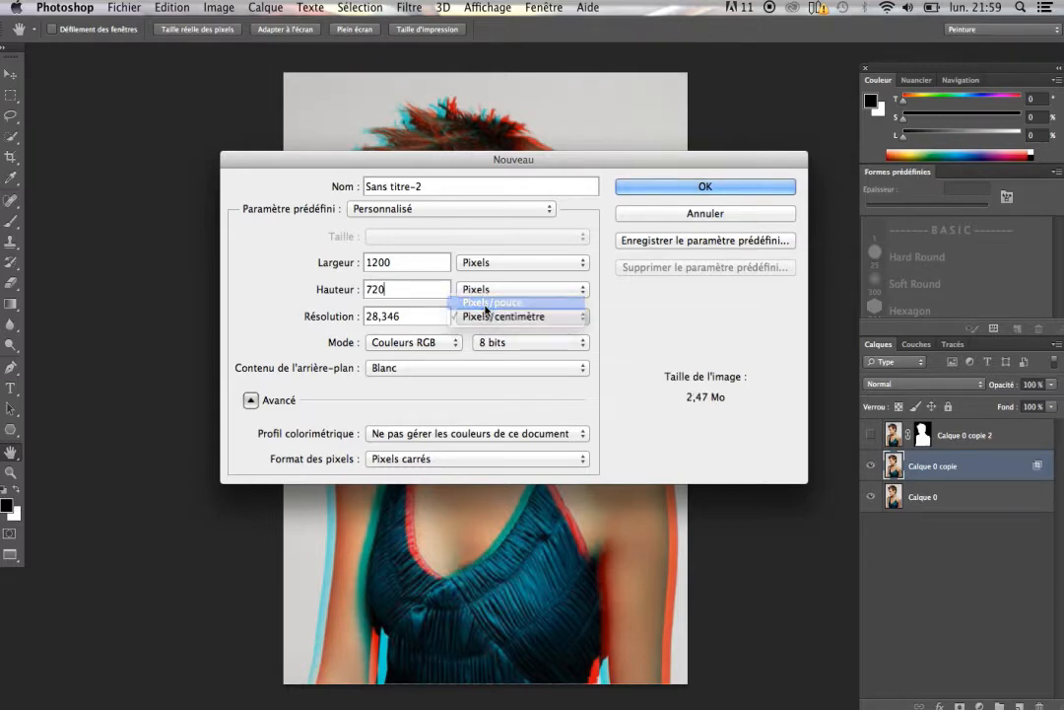
left_click(485, 302)
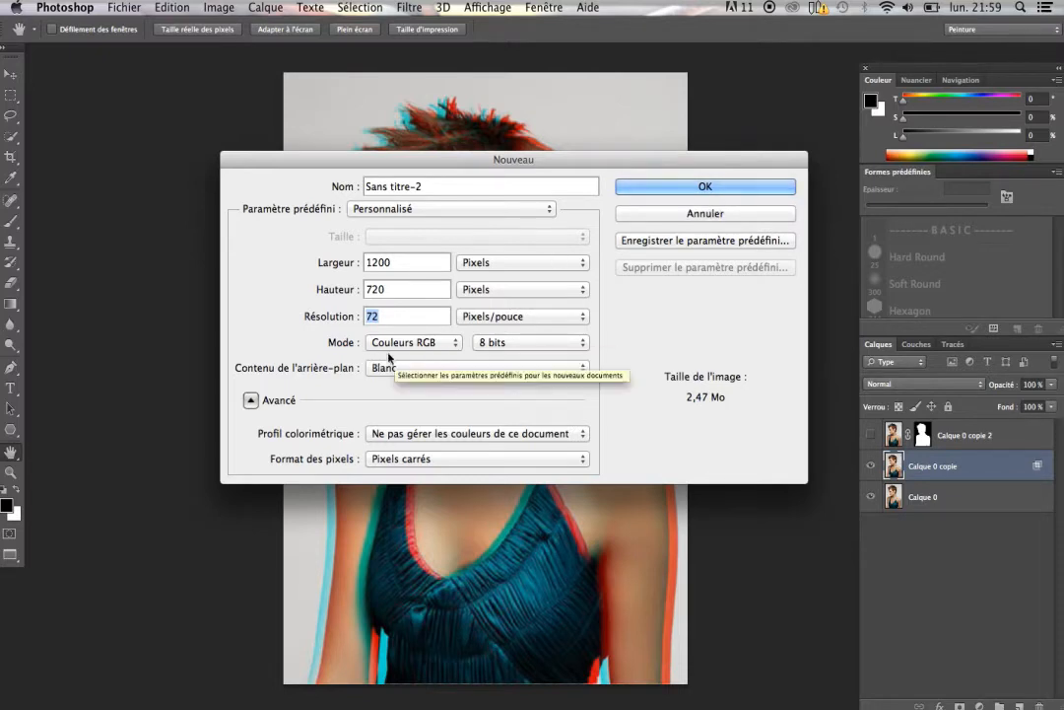
left_click(705, 186)
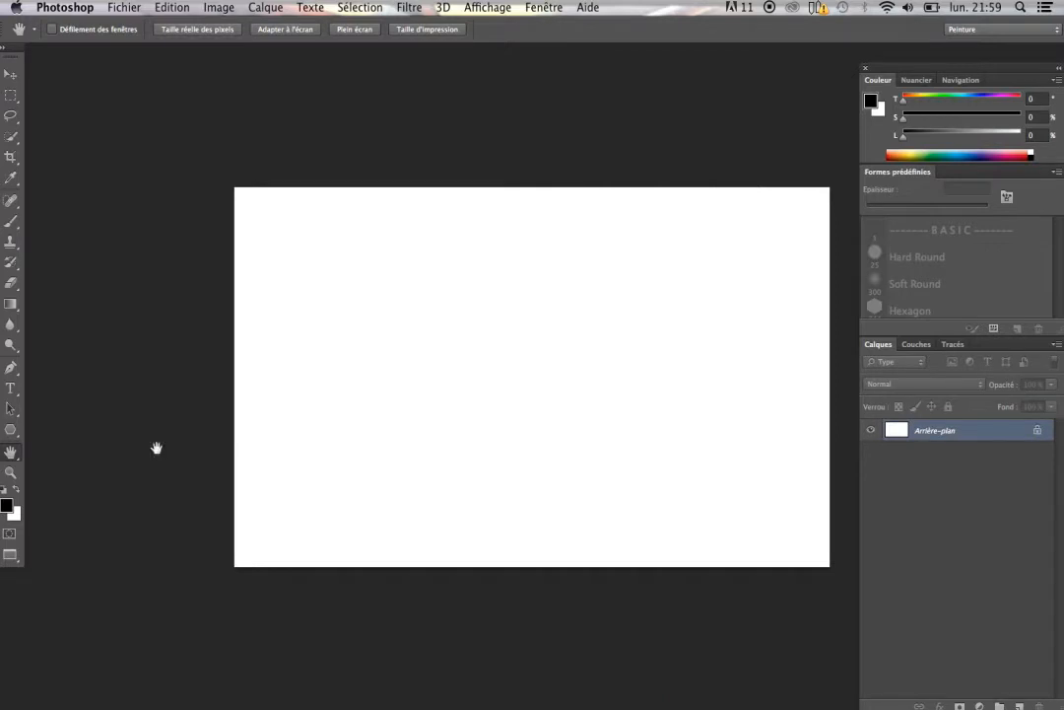
Add an empty layer above the white background and activate the Paint Bucket tool.
left_click_drag(288, 398, 240, 385)
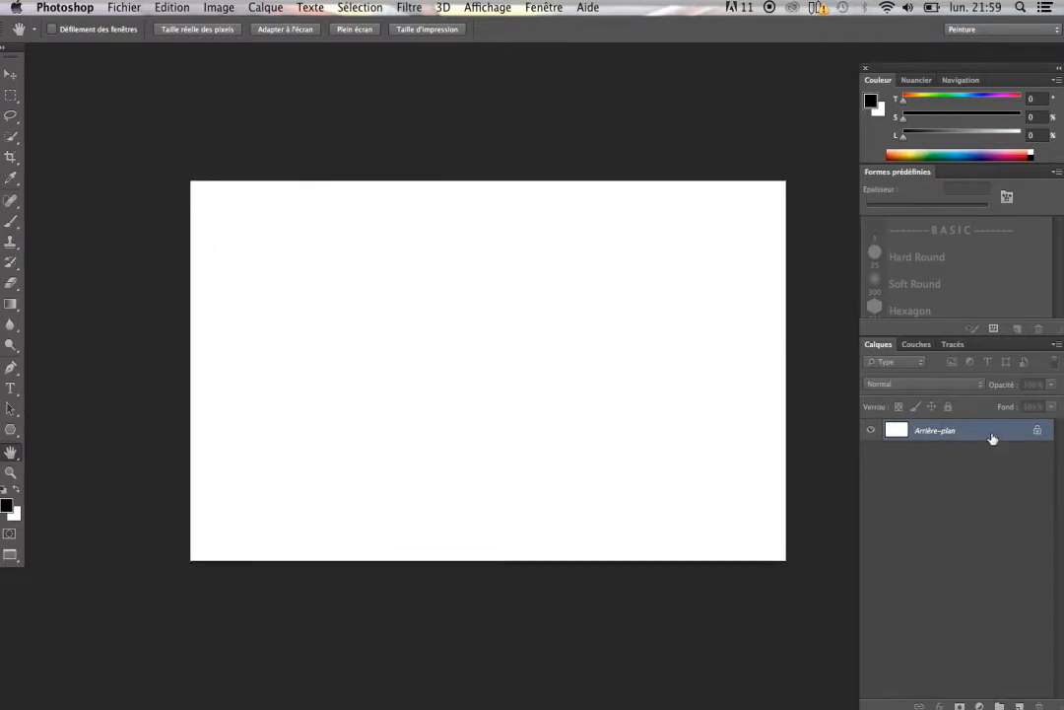
left_click(1020, 706)
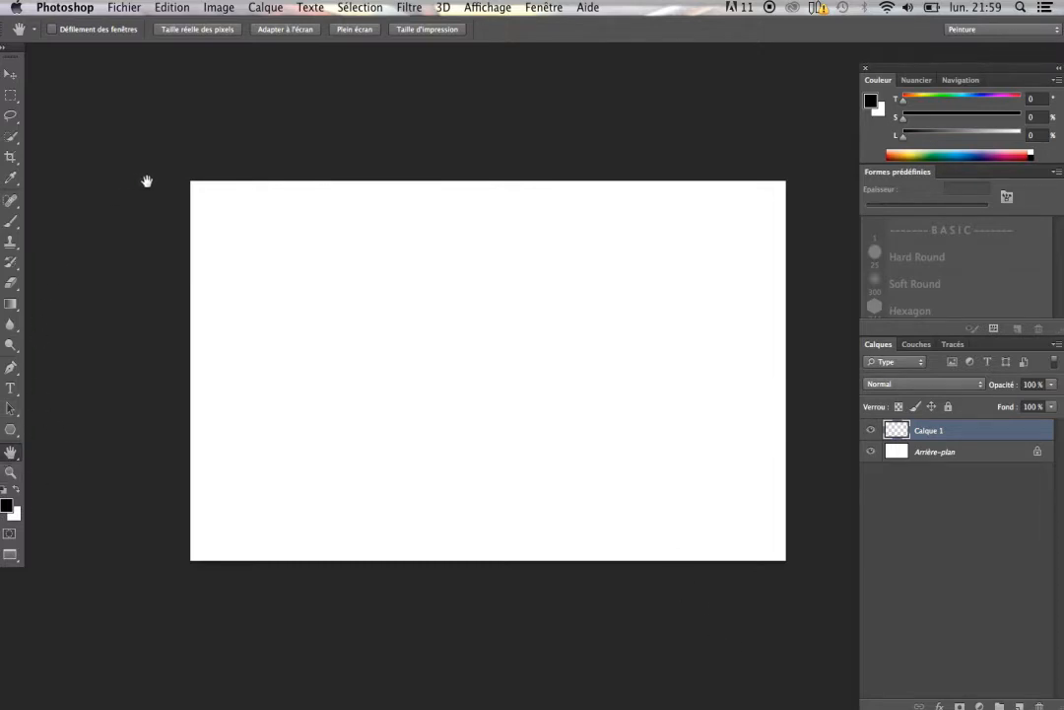
left_click(11, 304)
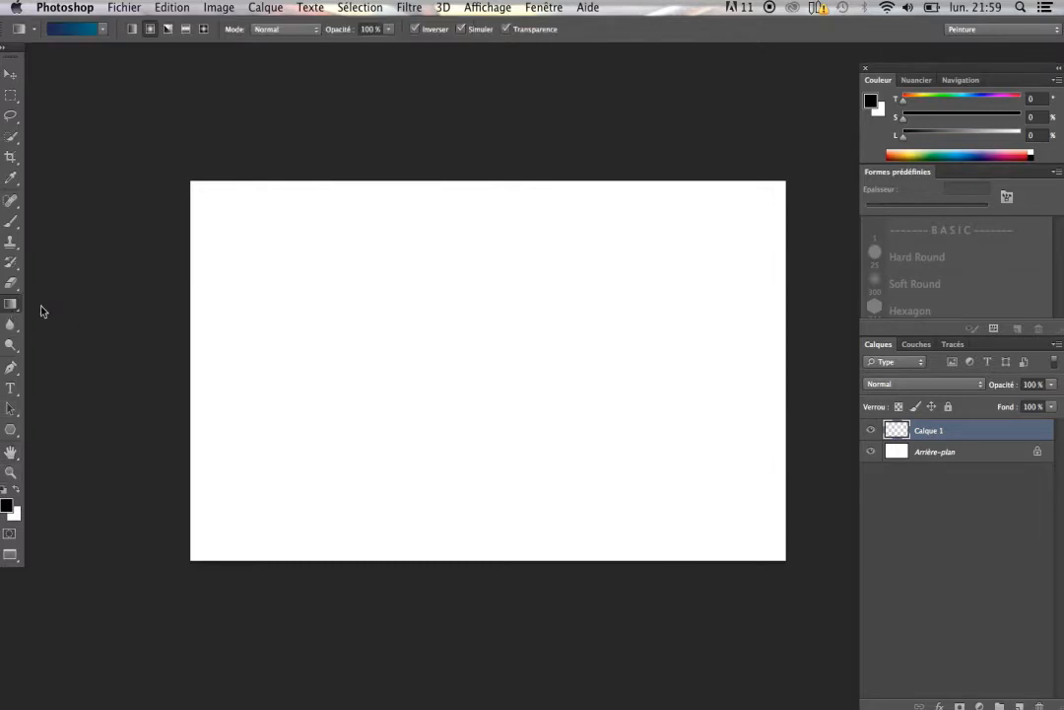
left_click(70, 317)
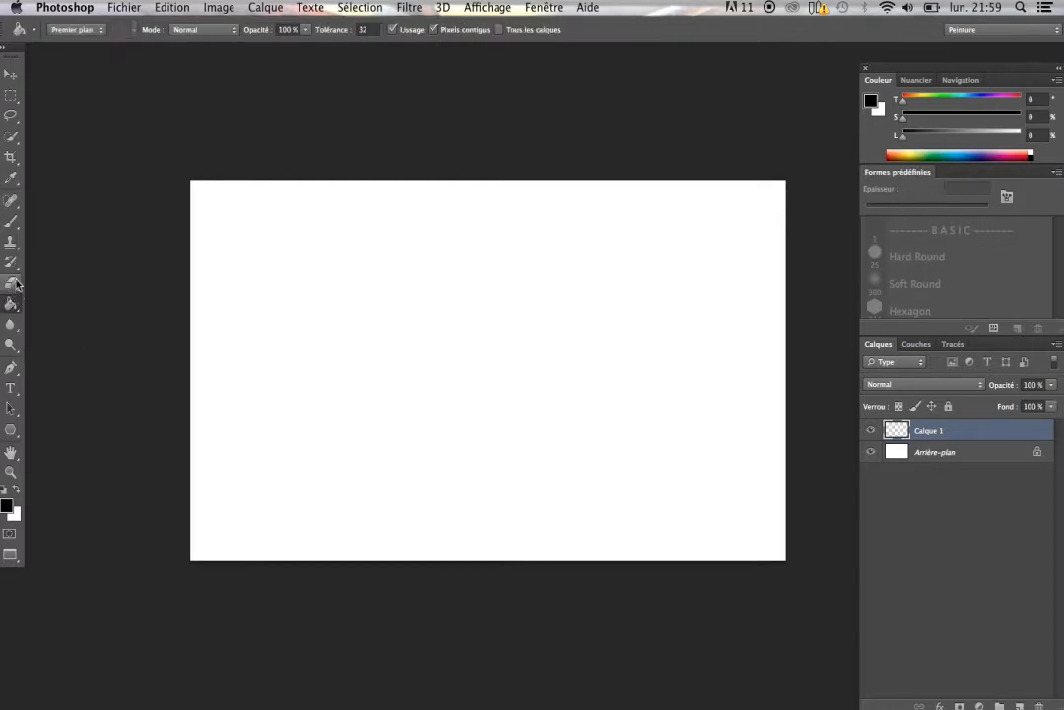
left_click(12, 308)
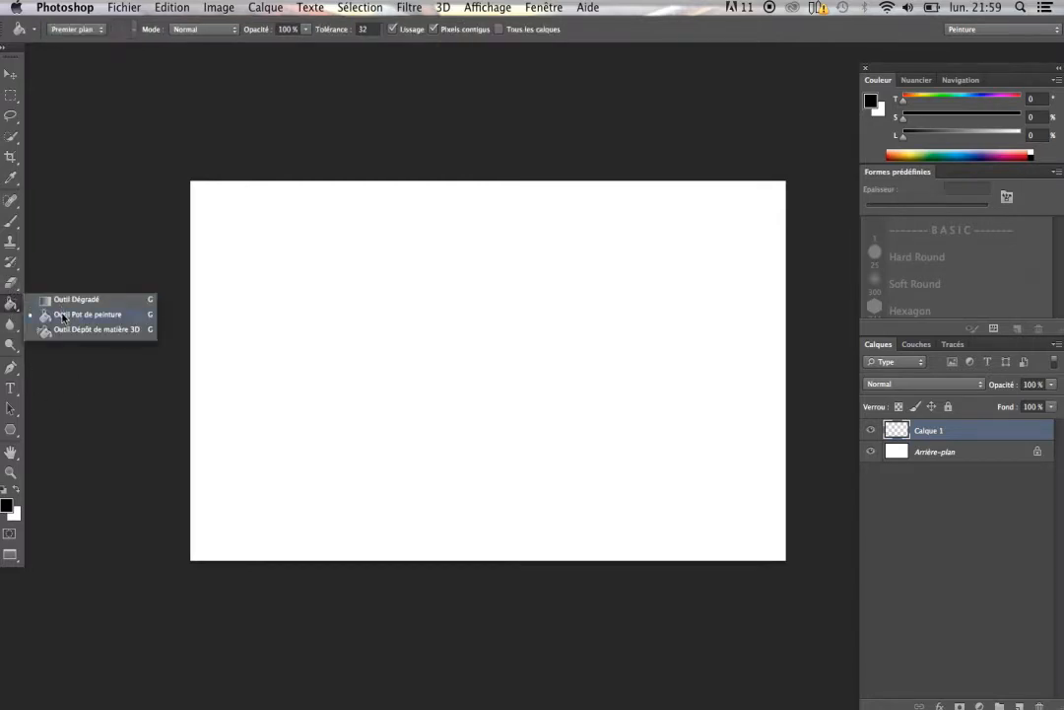
left_click(59, 286)
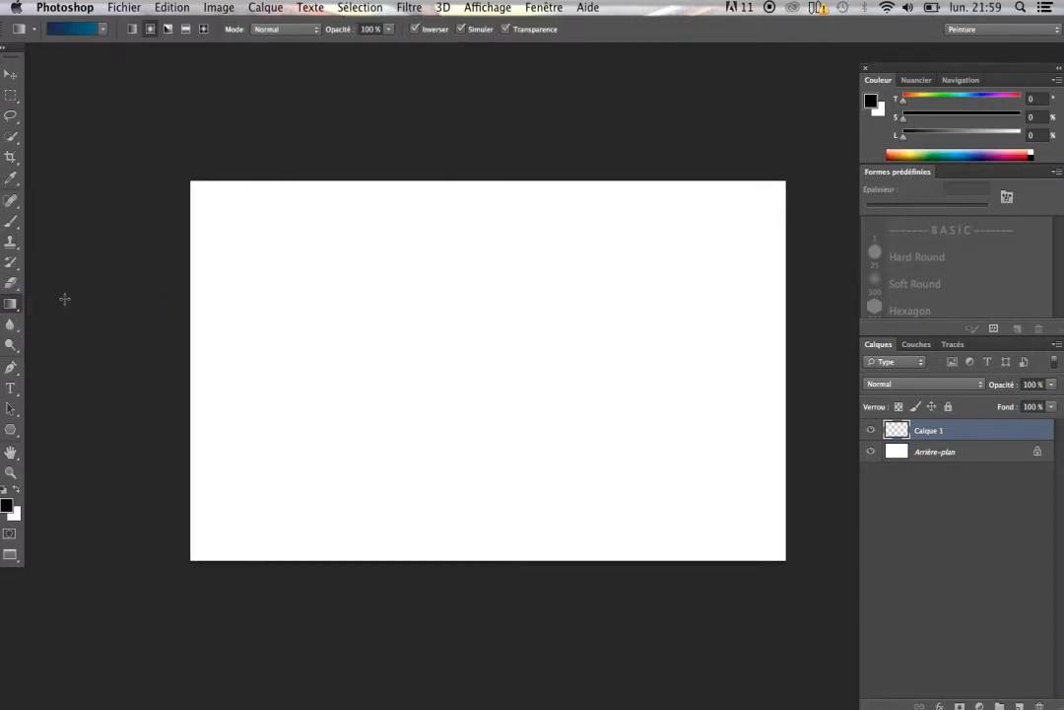
left_click(10, 306)
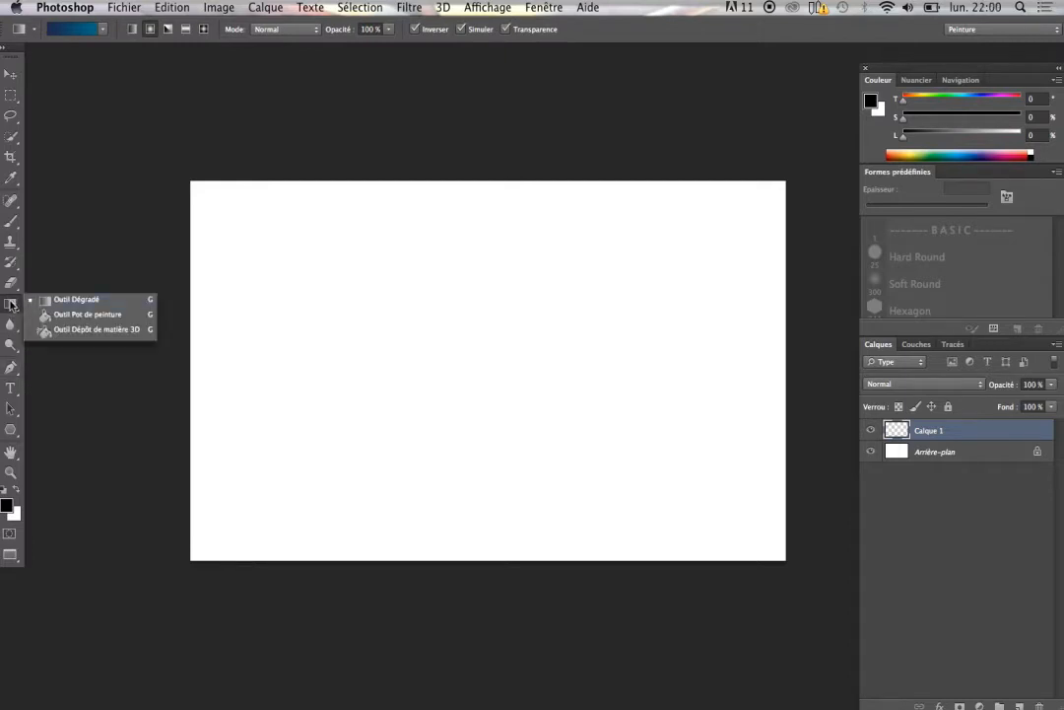
left_click(61, 316)
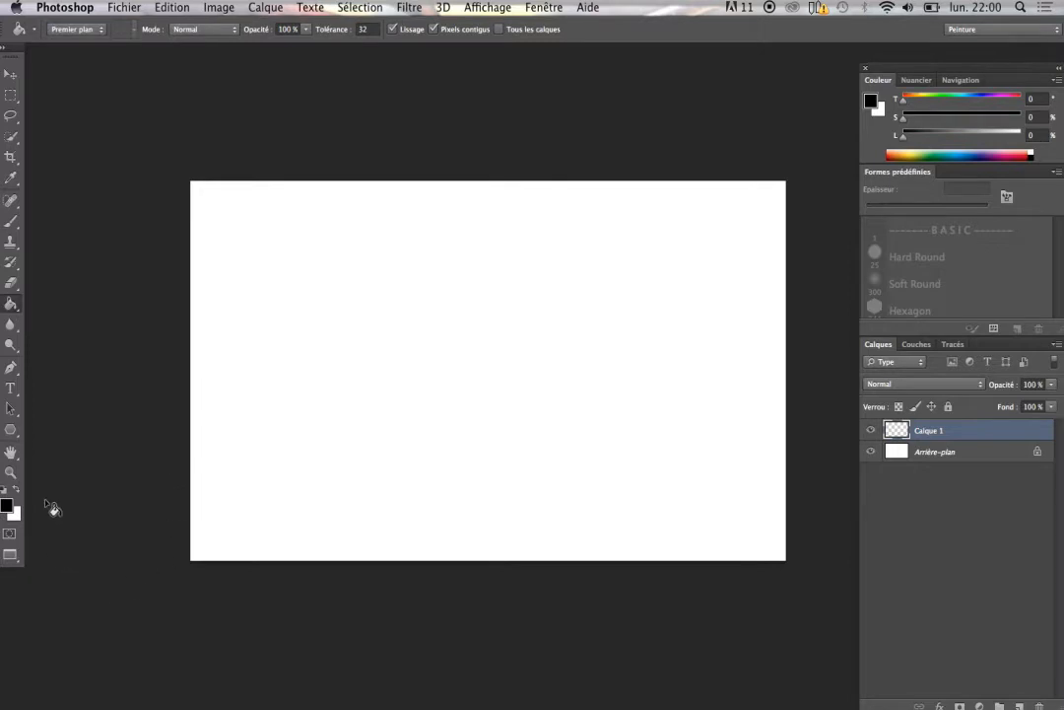
Set the foreground colour to black (#000000).
left_click(7, 505)
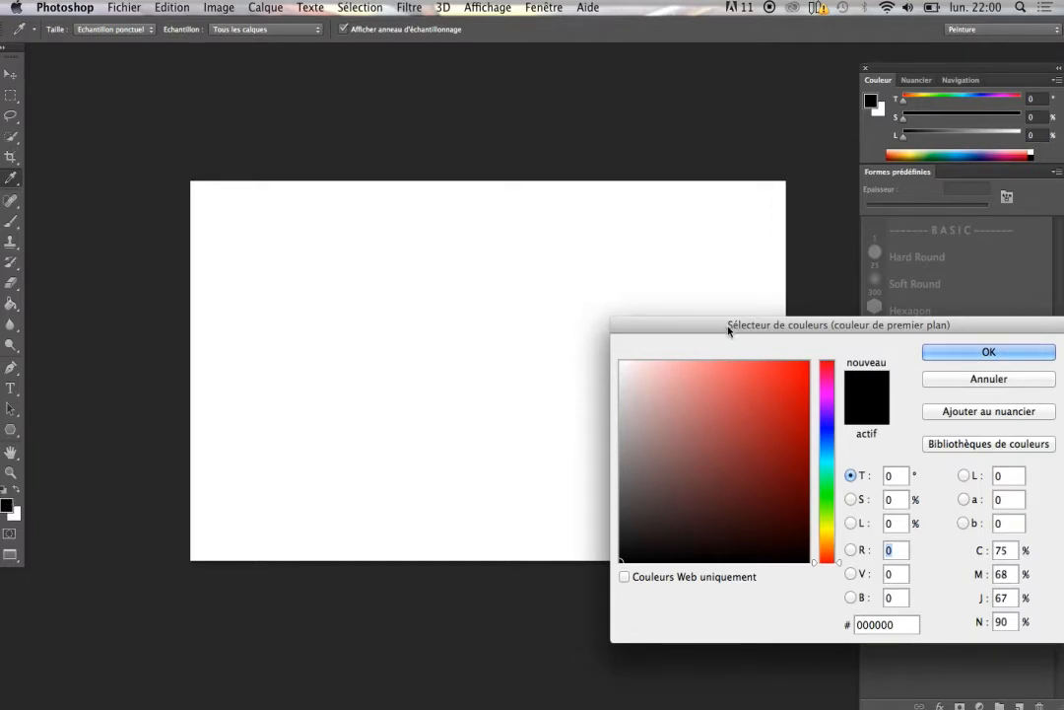
left_click_drag(729, 325, 584, 131)
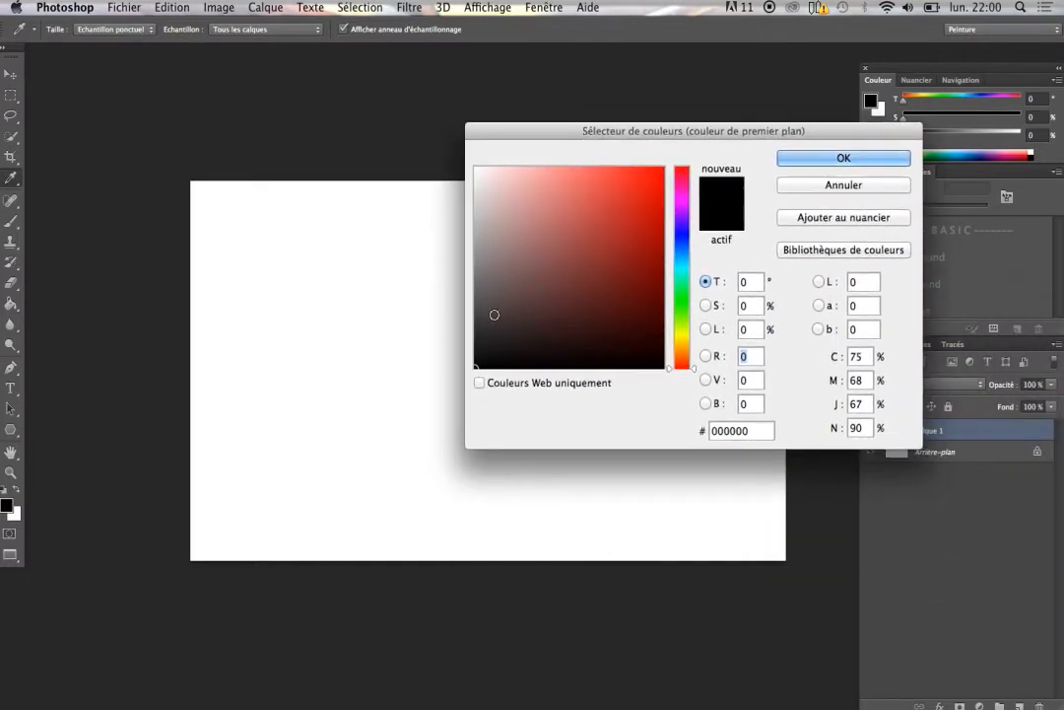
mouse_move(494, 316)
left_mouse_down()
mouse_move(492, 304)
mouse_move(651, 308)
mouse_move(471, 314)
mouse_move(544, 156)
mouse_move(480, 216)
mouse_move(543, 192)
mouse_move(588, 213)
left_mouse_up()
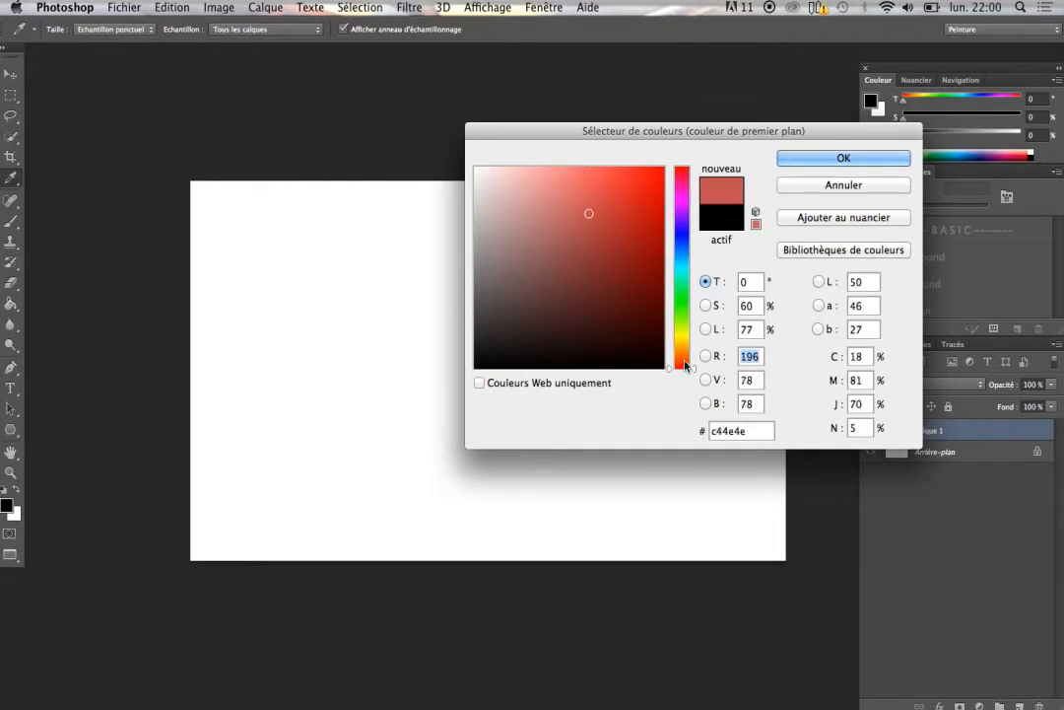
left_click_drag(682, 325, 690, 369)
mouse_move(575, 233)
left_mouse_down()
mouse_move(584, 214)
mouse_move(450, 413)
left_mouse_up()
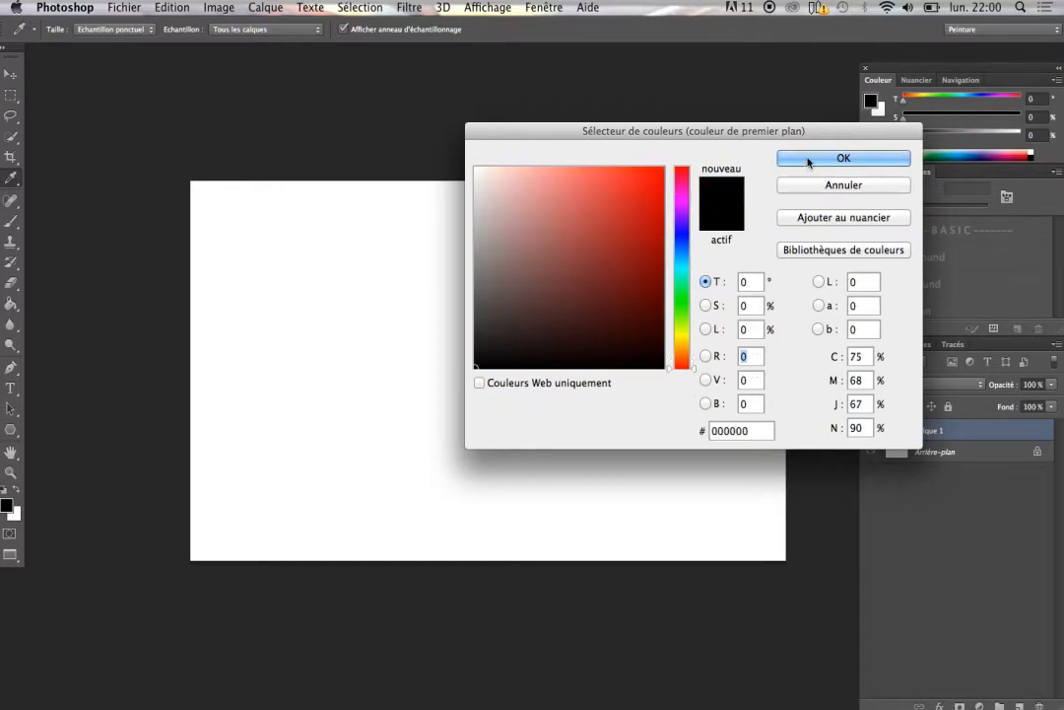
left_click(816, 159)
Fill the empty layer with black using the Paint Bucket, then hide and show it to compare with the background.
key("g")
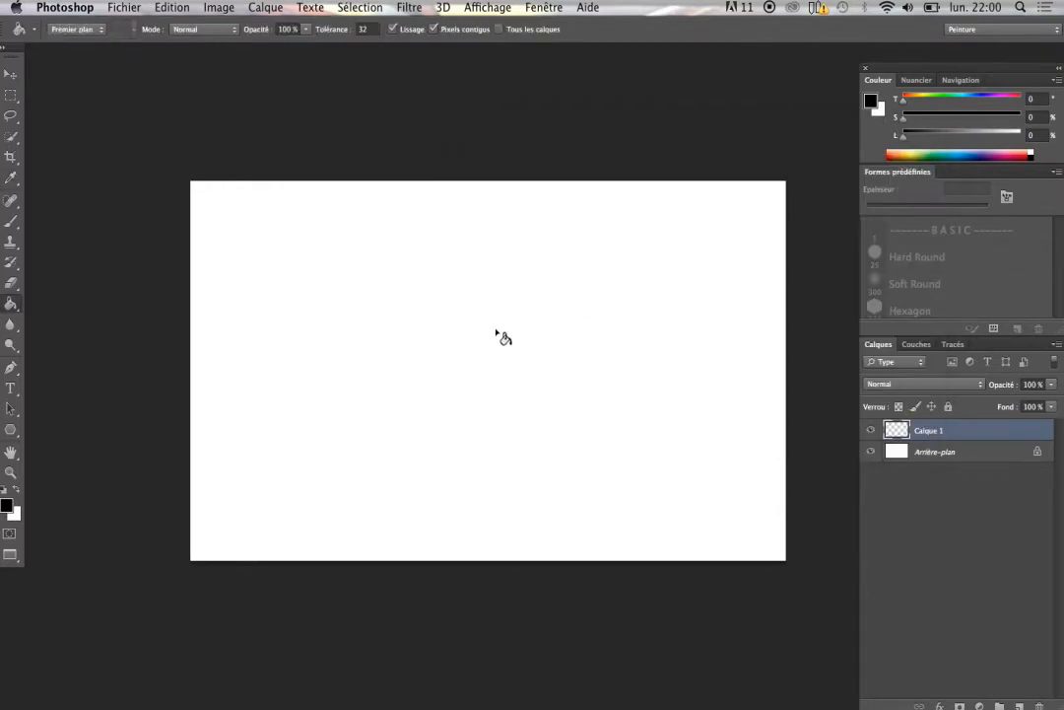
left_click(493, 344)
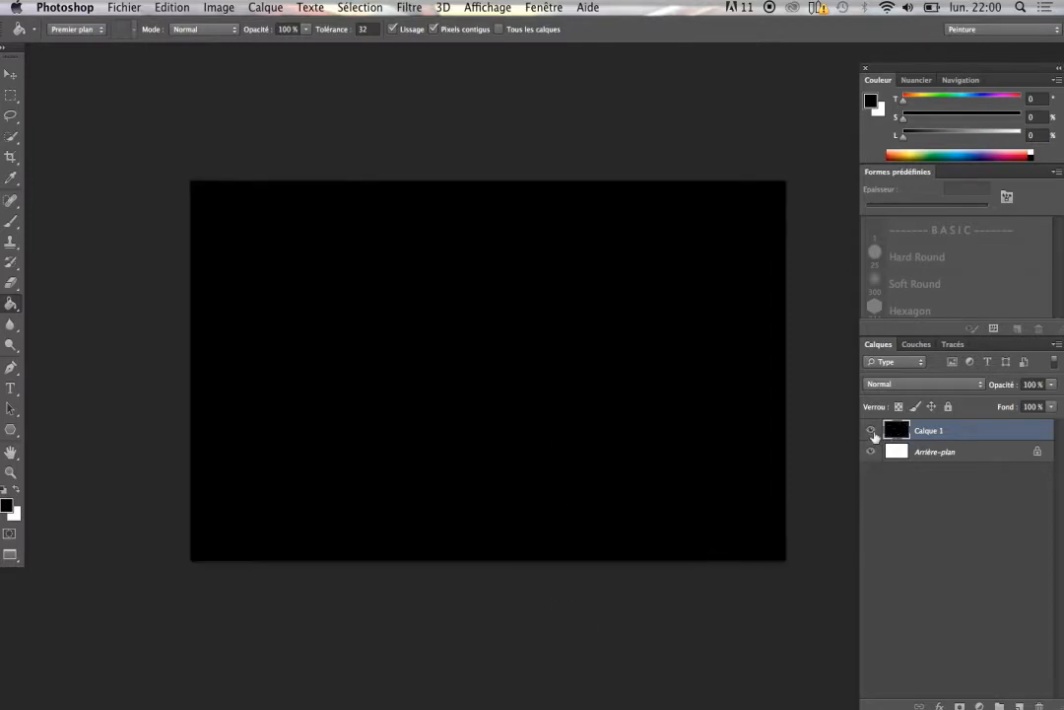
left_click(871, 431)
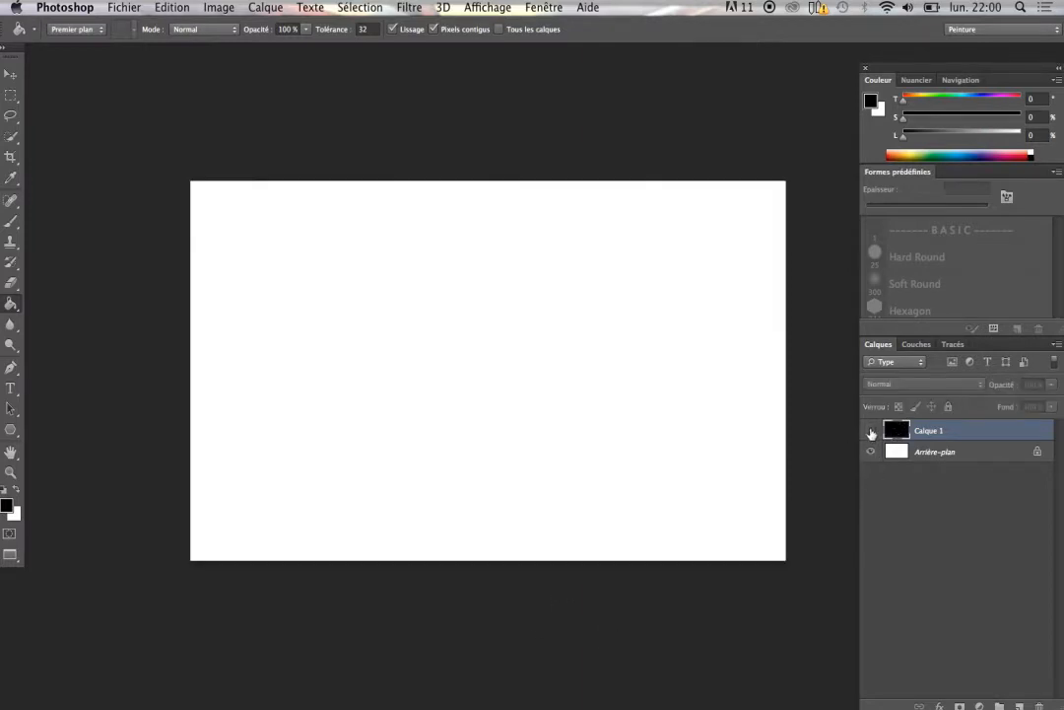
left_click(870, 430)
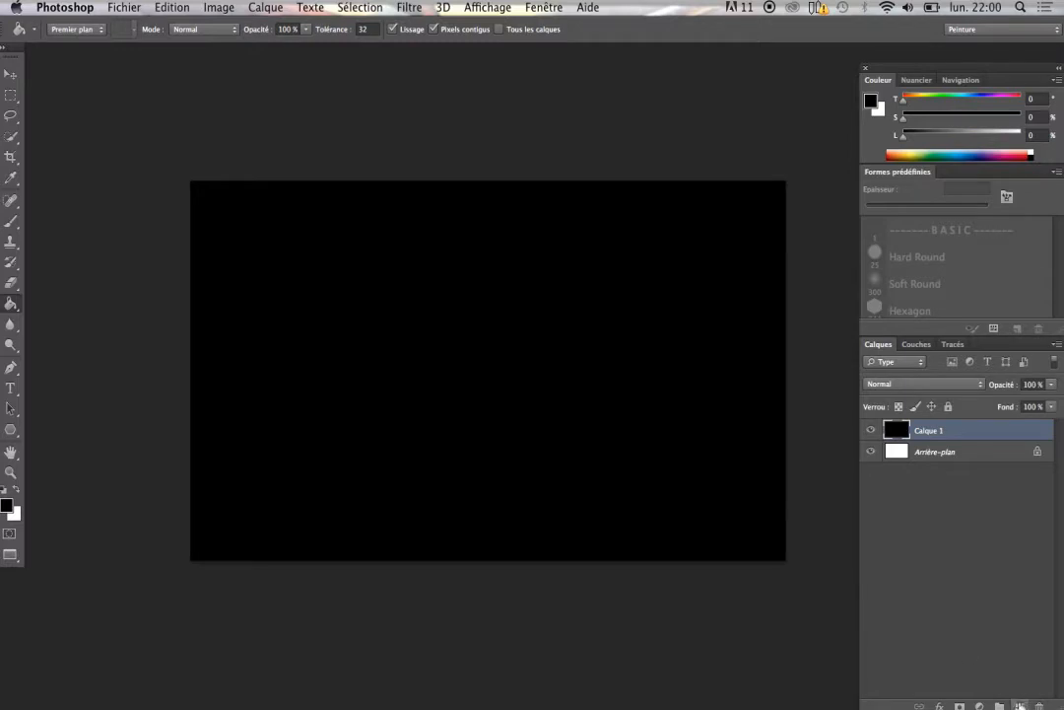
Add another empty layer above the black layer and activate the Type tool.
left_click(1019, 706)
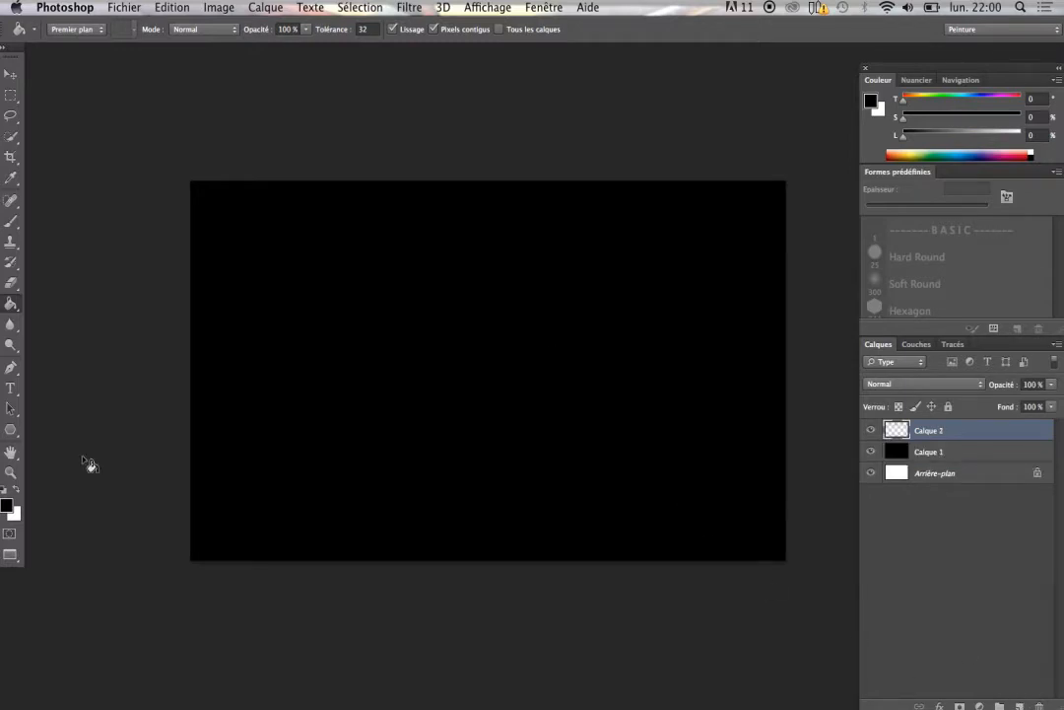
left_click(12, 388)
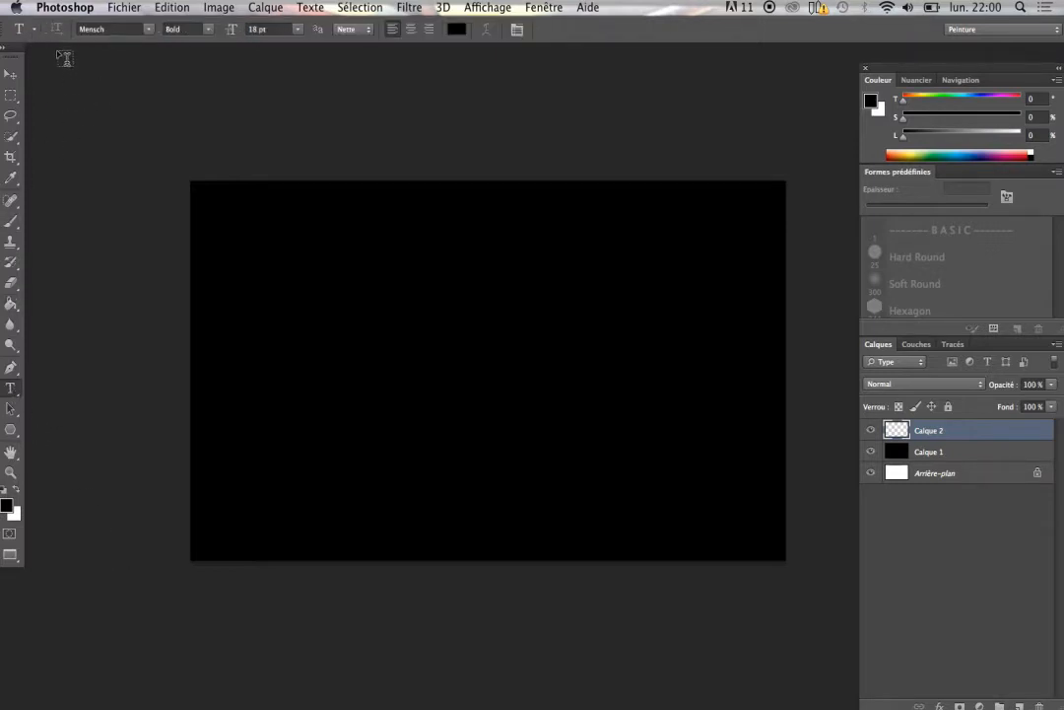
Examine the font, style, size and anti-aliasing choices available for the Type tool.
left_click(148, 32)
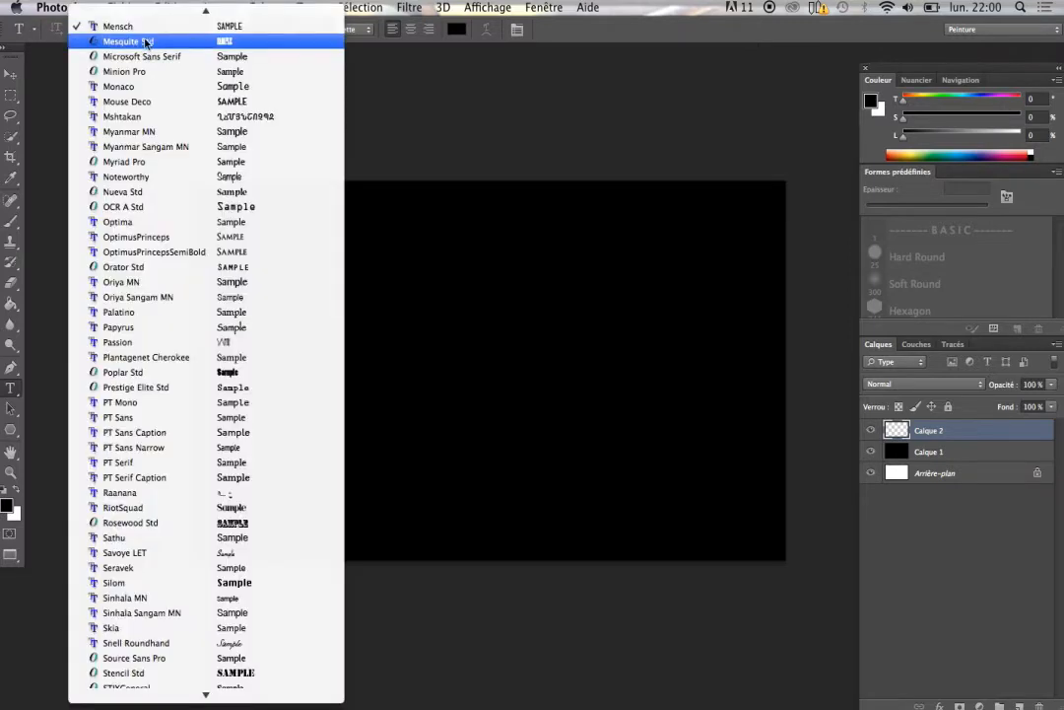
left_click(45, 124)
left_click(192, 29)
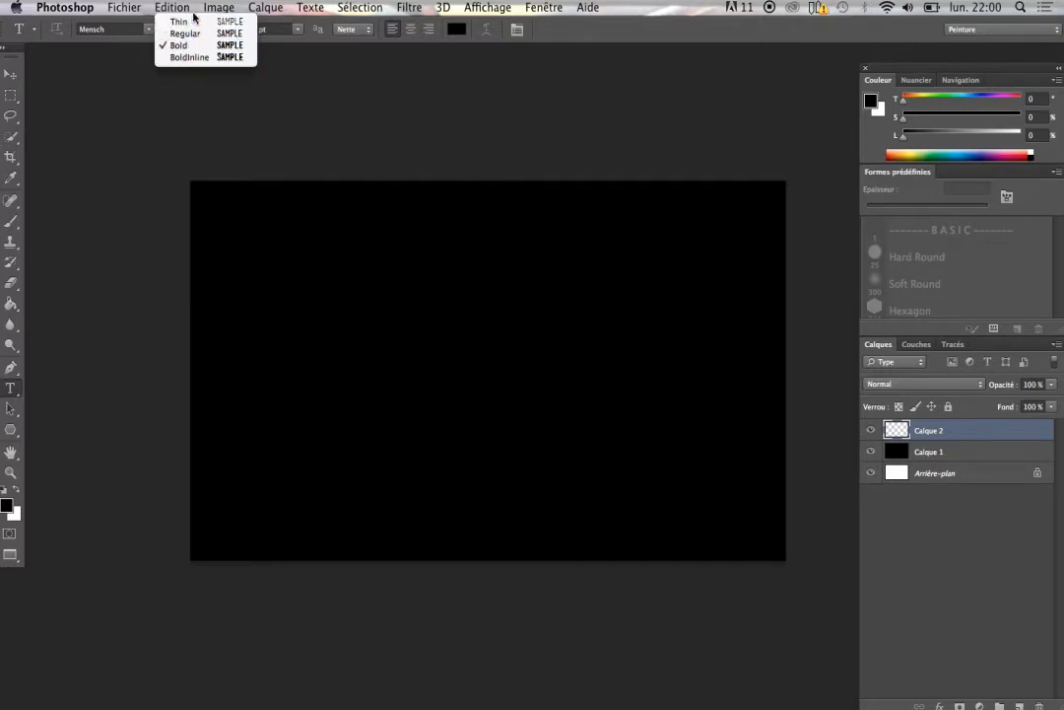
left_click(119, 93)
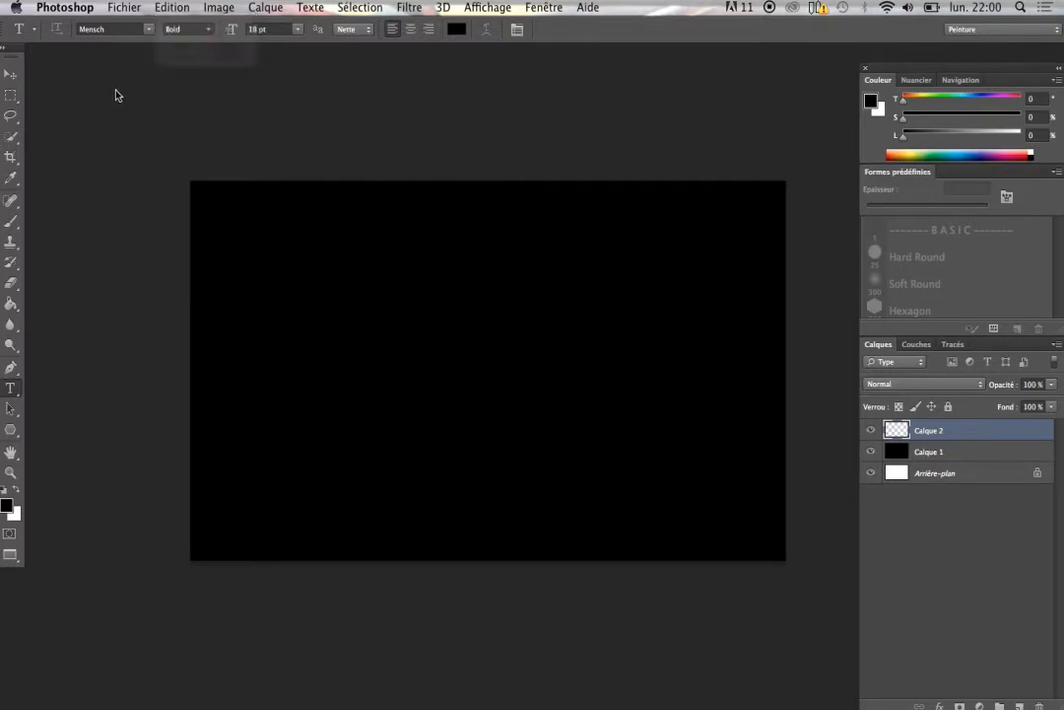
left_click(293, 30)
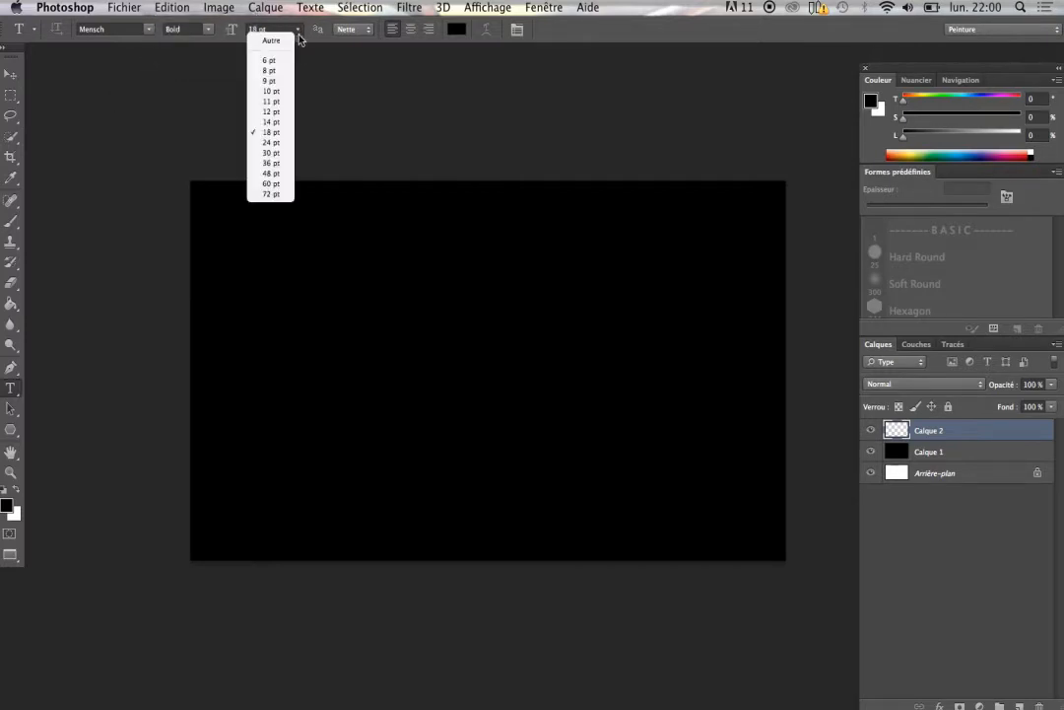
left_click(366, 33)
left_click(368, 30)
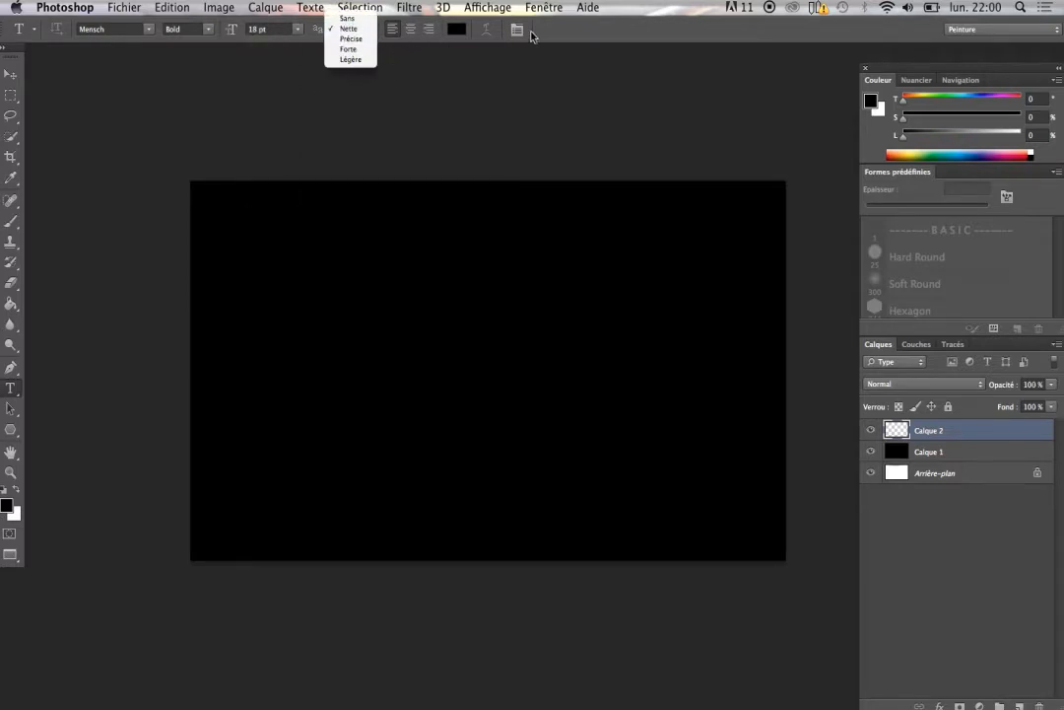
left_click(562, 34)
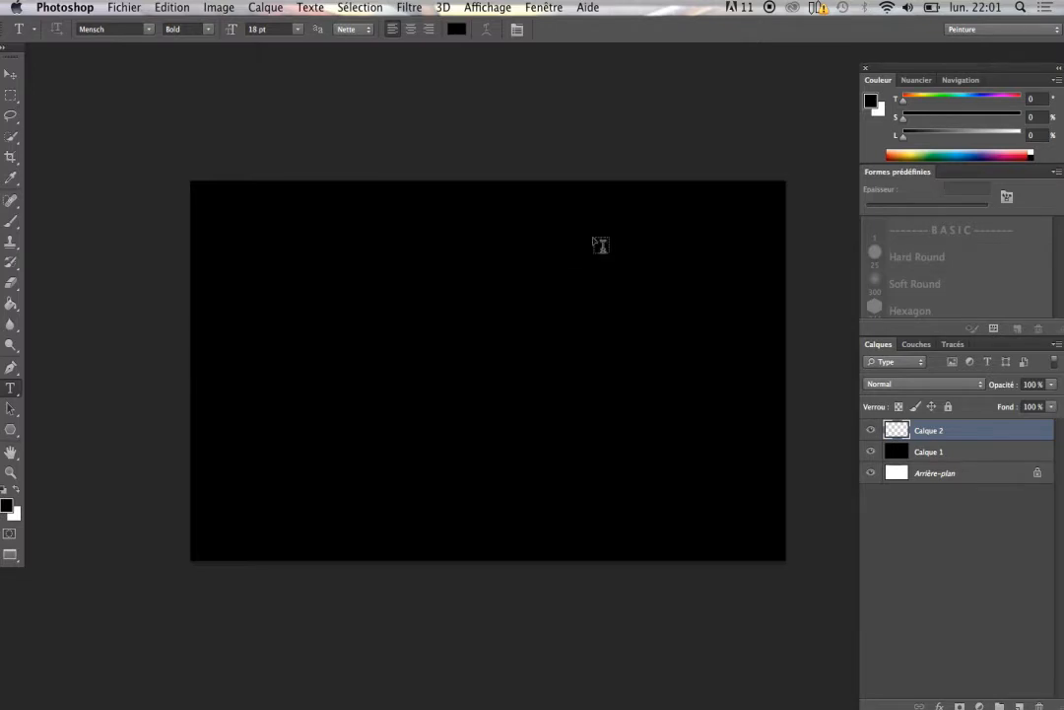
Set the text colour to white and bring up the detailed character settings, placed beside the colour settings.
left_click(456, 29)
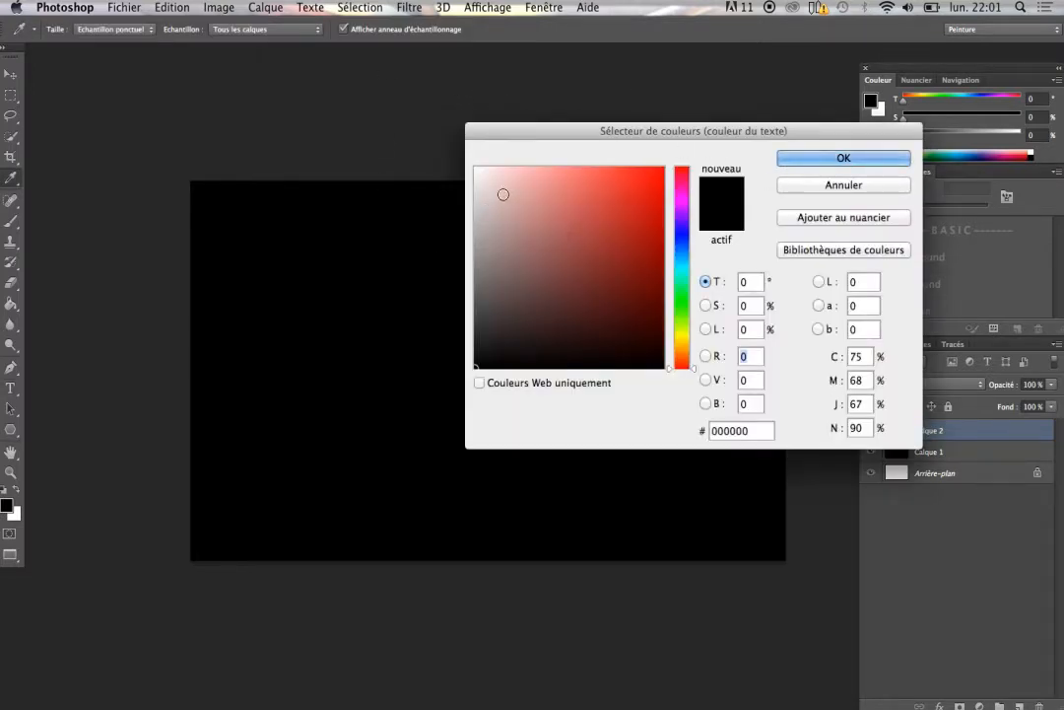
left_click_drag(503, 195, 476, 169)
left_click(810, 164)
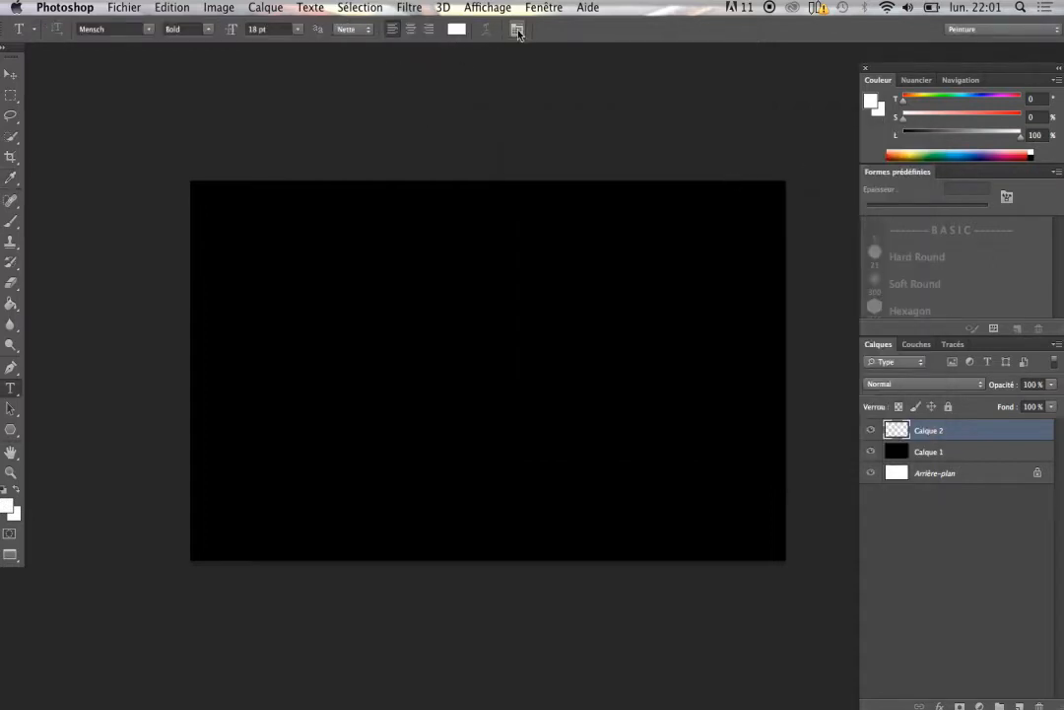
left_click(516, 30)
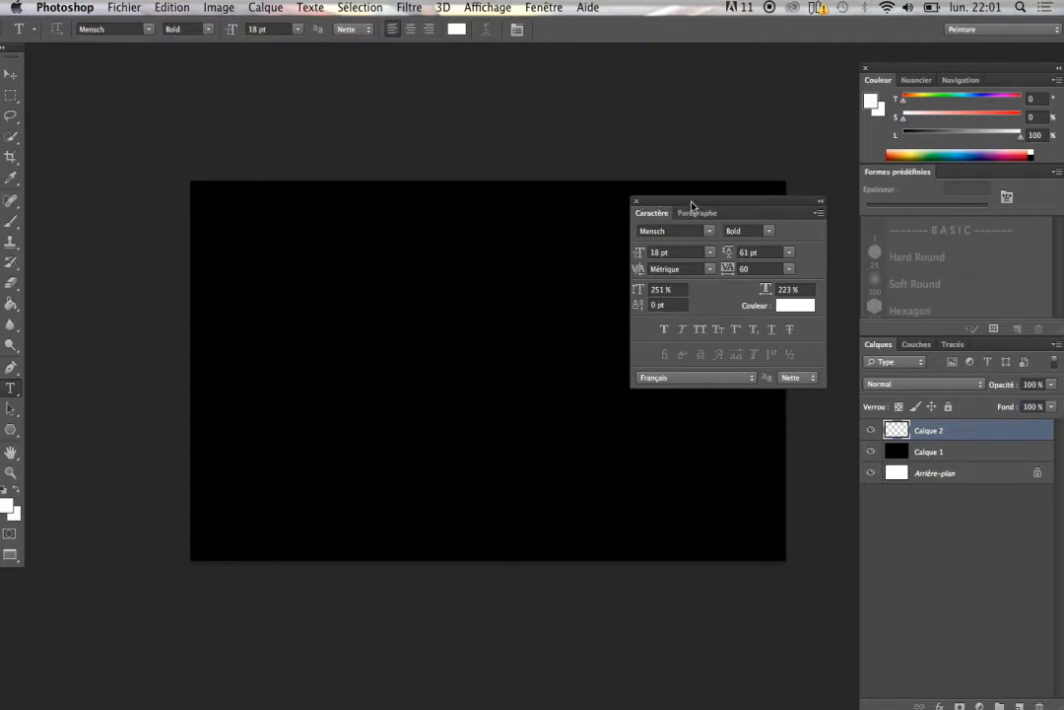
left_click_drag(692, 207, 704, 74)
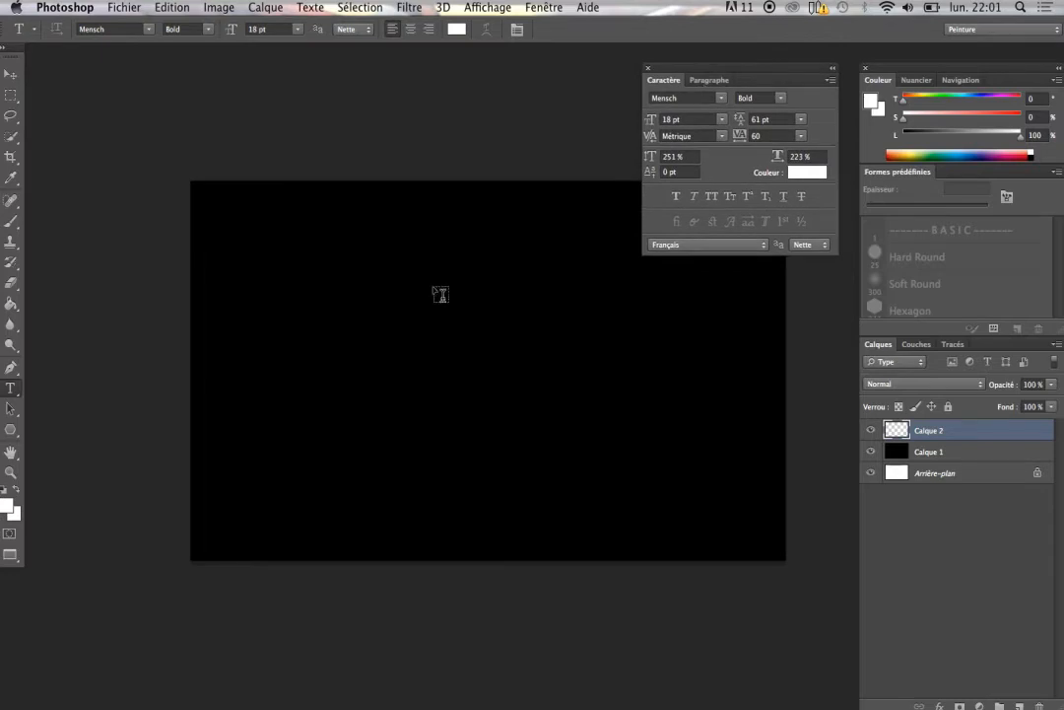
Delete the Calque 2 layer and add the text RETRO on a new text layer above the black layer.
left_click(367, 313)
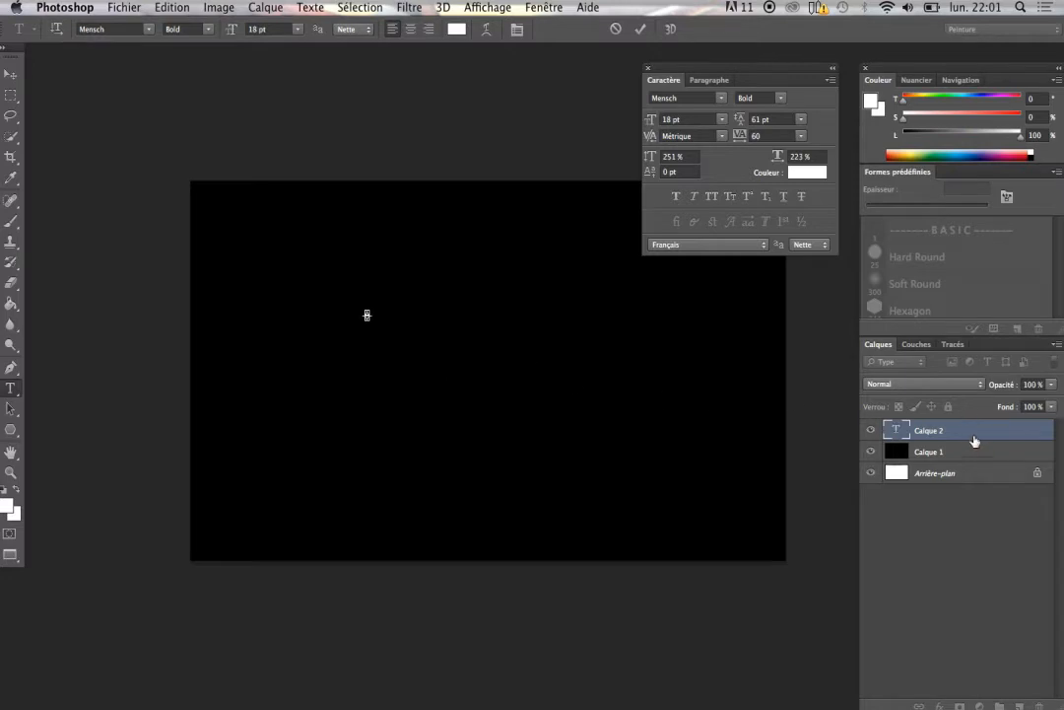
left_click_drag(974, 441, 1041, 705)
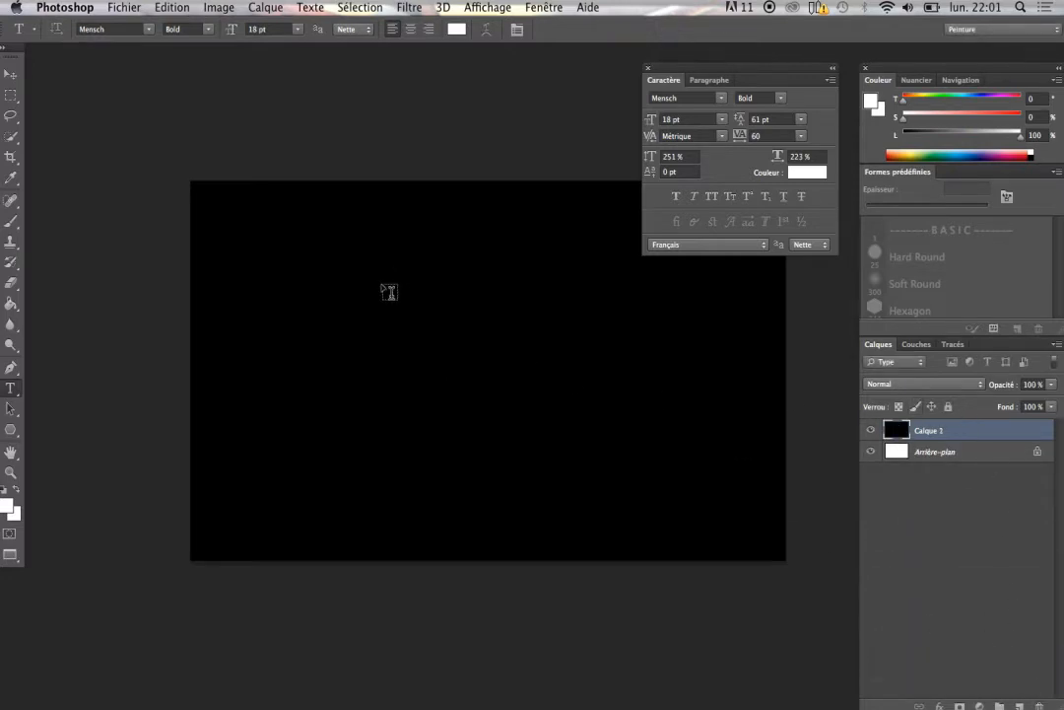
left_click(402, 297)
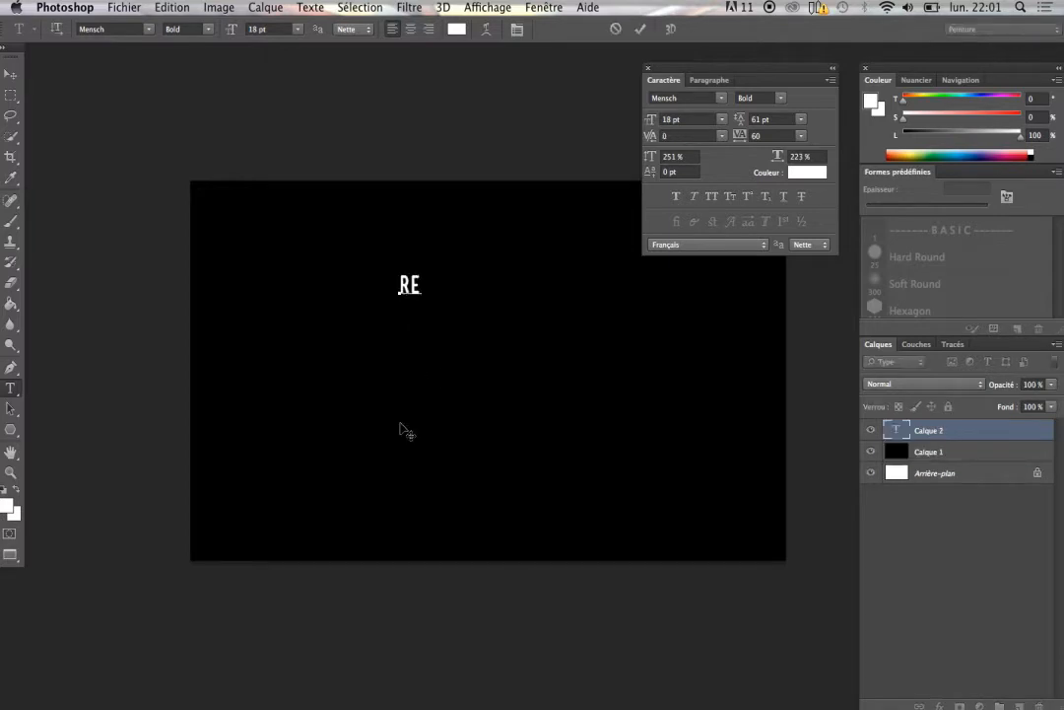
type("ETRO")
Enlarge the word RETRO to 60 pt, trying 30 and 48 pt on the way, and move it towards the middle of the canvas.
double_click(438, 278)
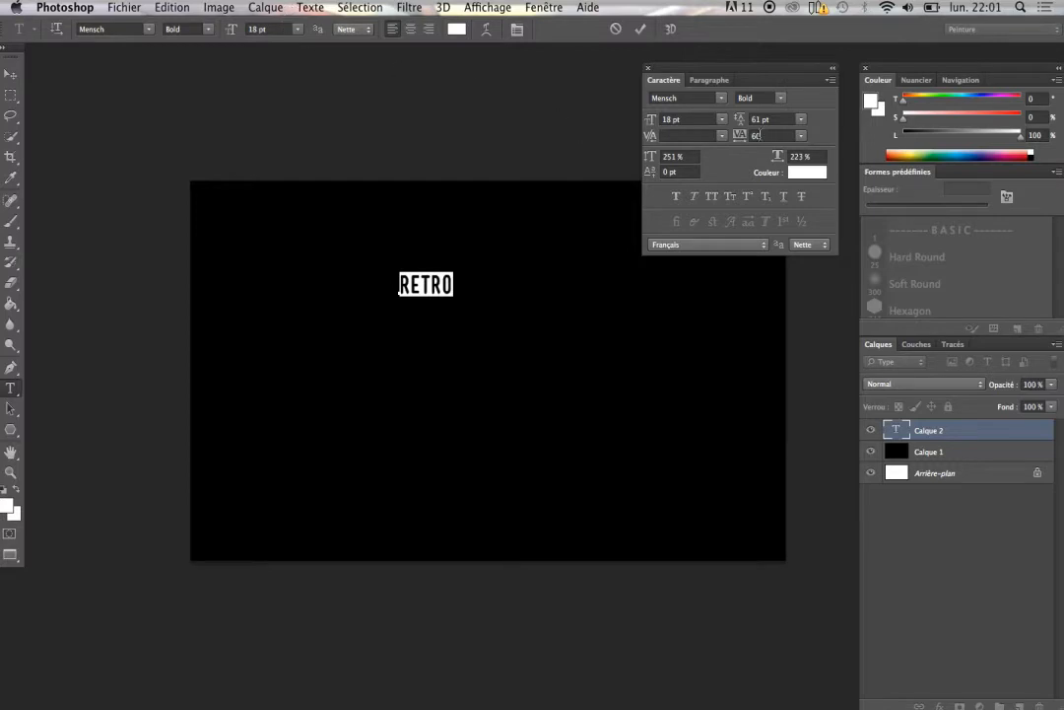
left_click(720, 119)
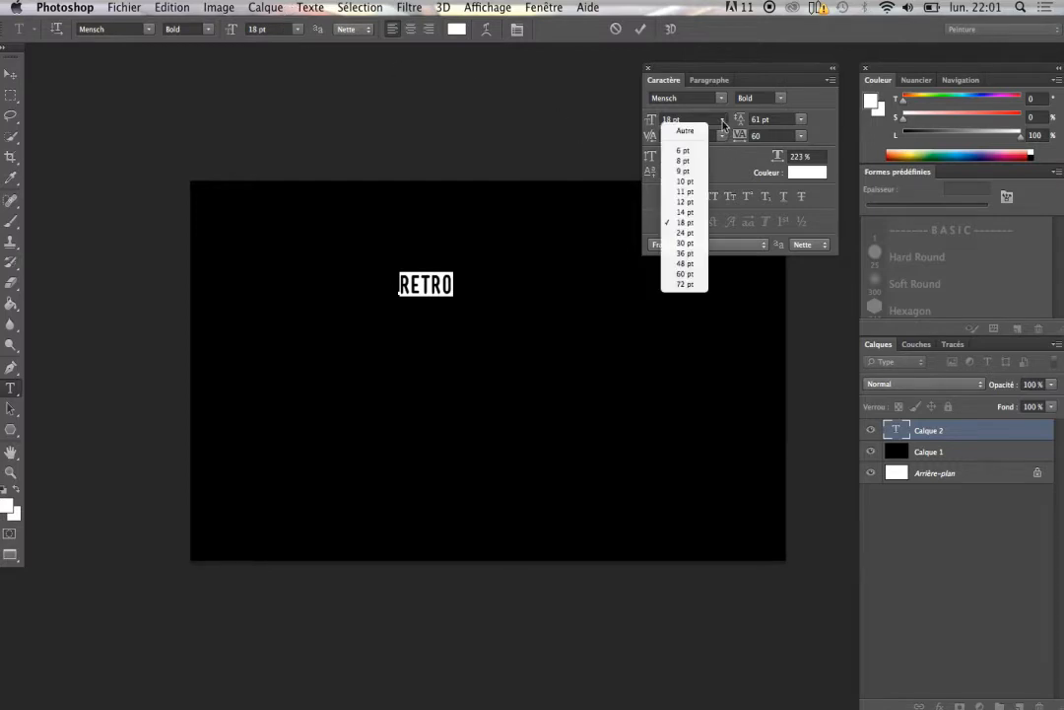
left_click(686, 243)
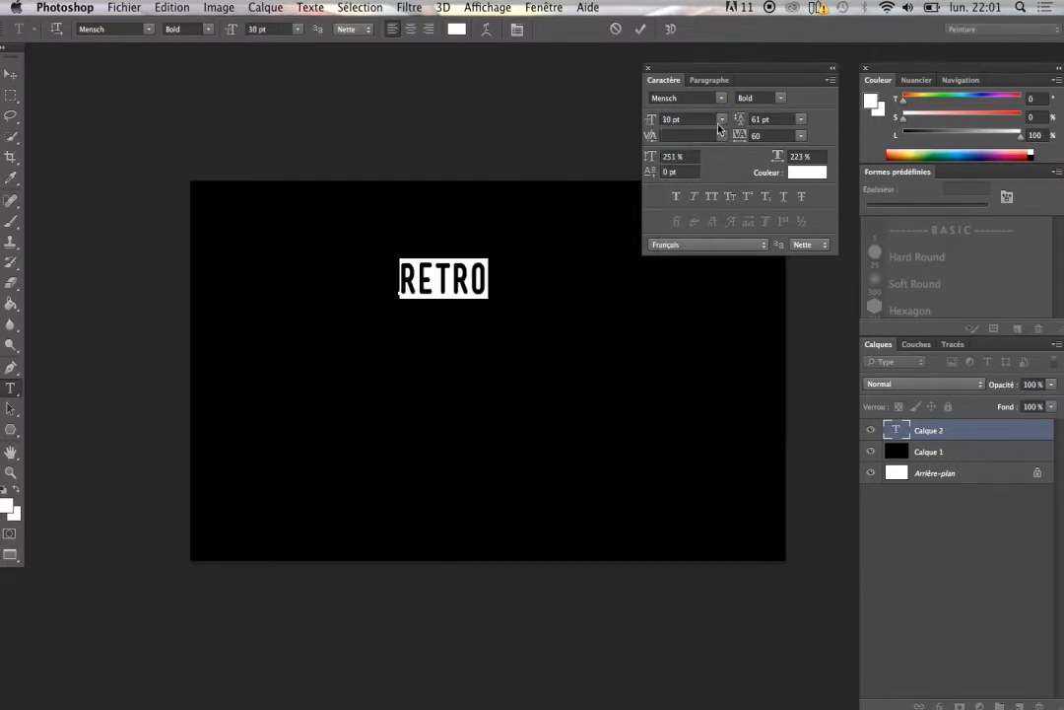
left_click(721, 122)
left_click(683, 272)
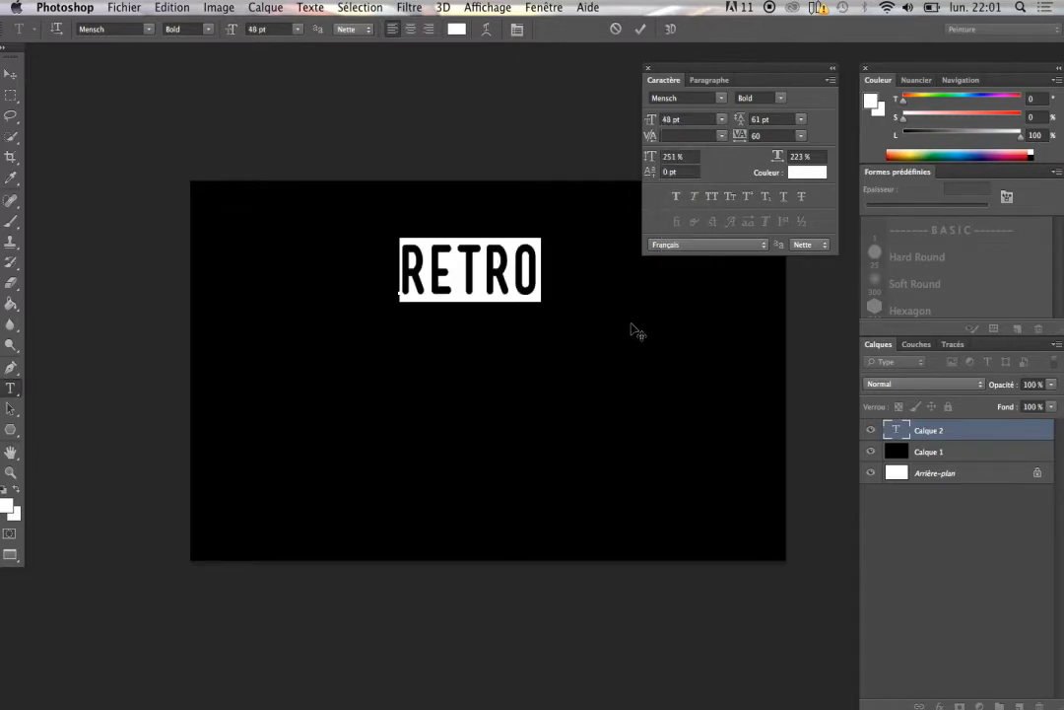
left_click_drag(600, 274, 628, 357)
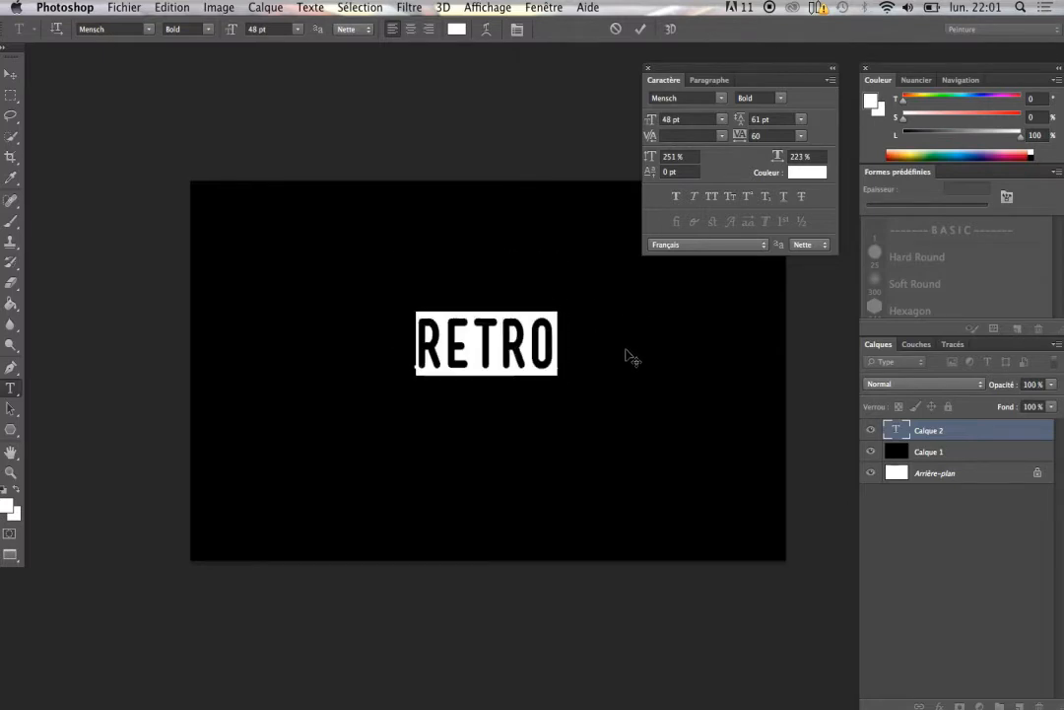
left_click(722, 119)
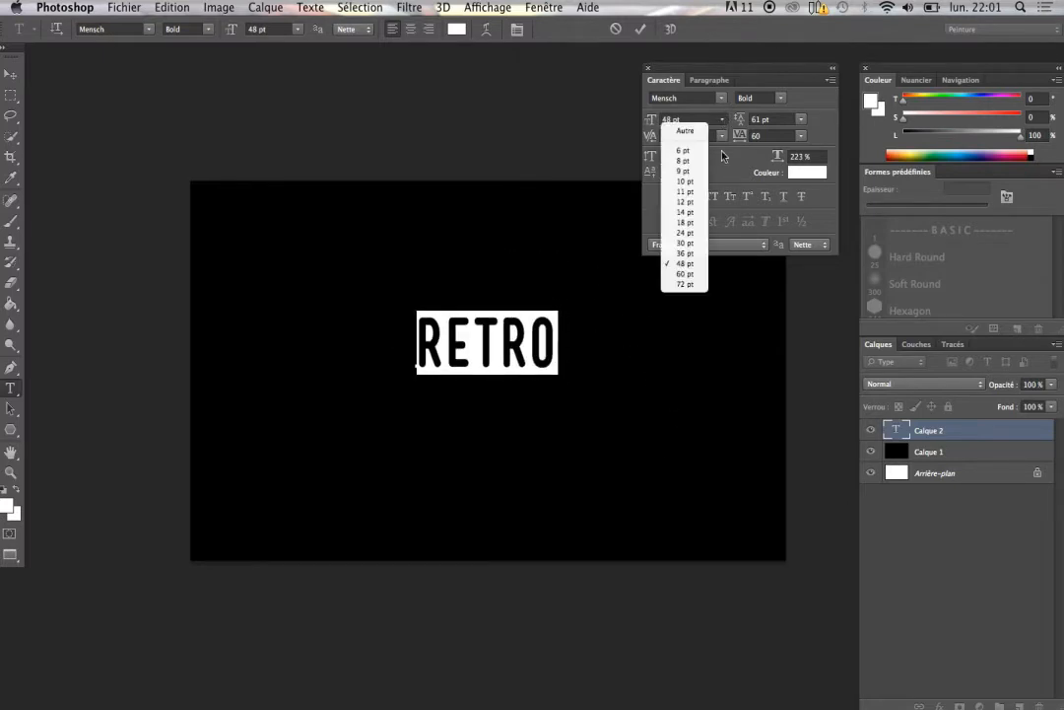
left_click(696, 274)
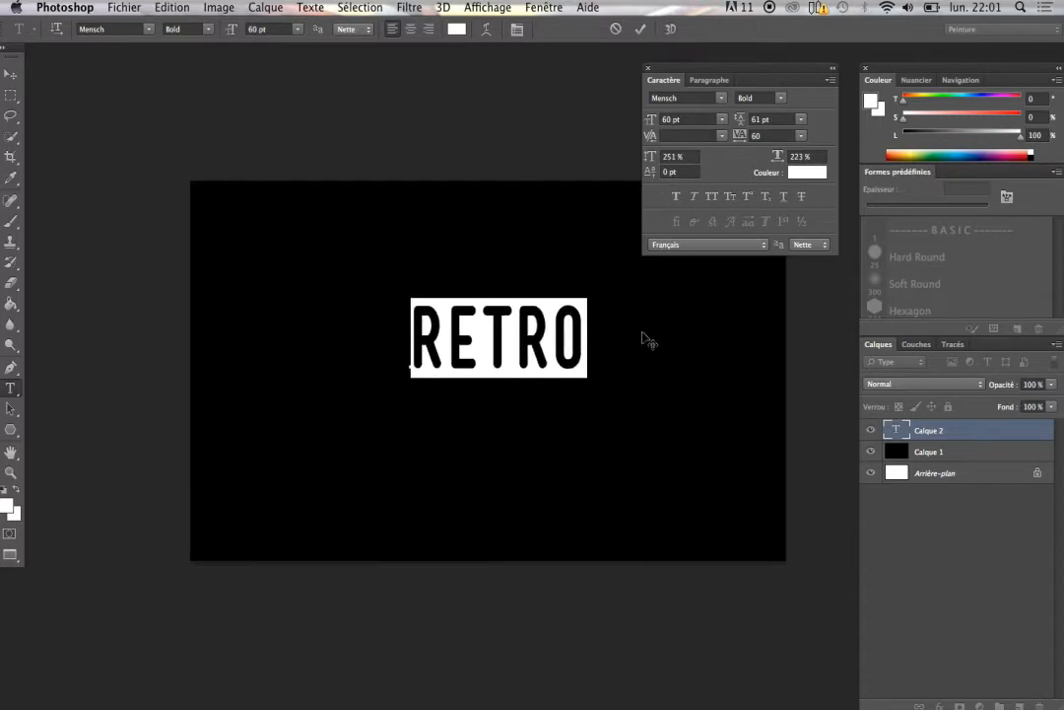
Try tracking values of 100, 200 and -75 on RETRO and settle on 0.
left_click(800, 135)
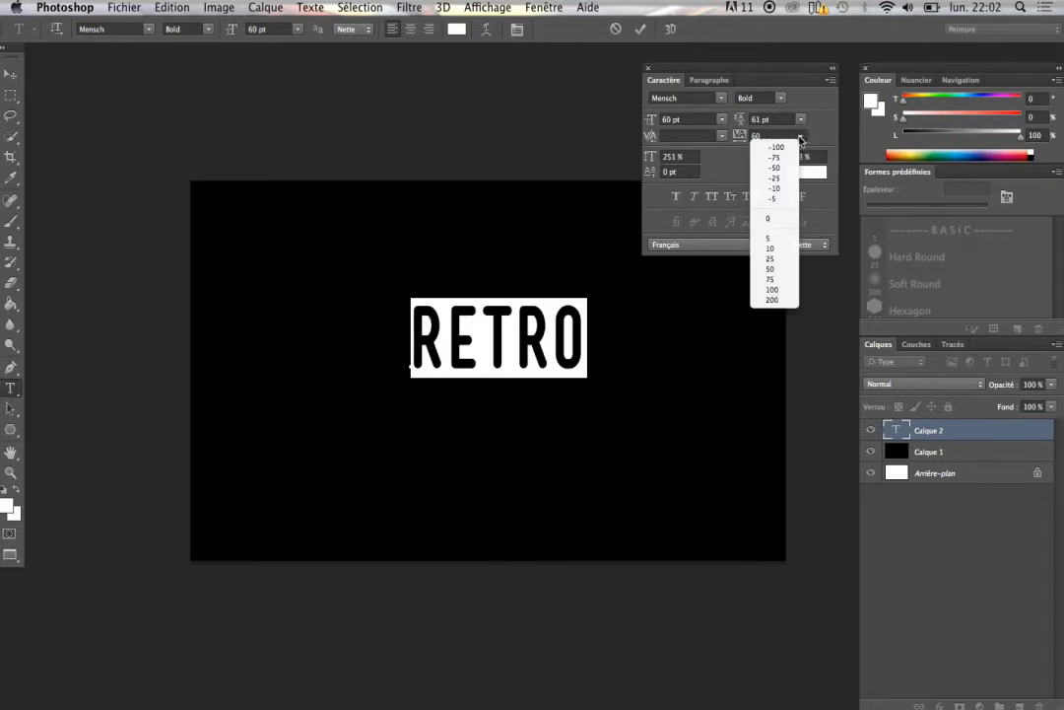
left_click(782, 291)
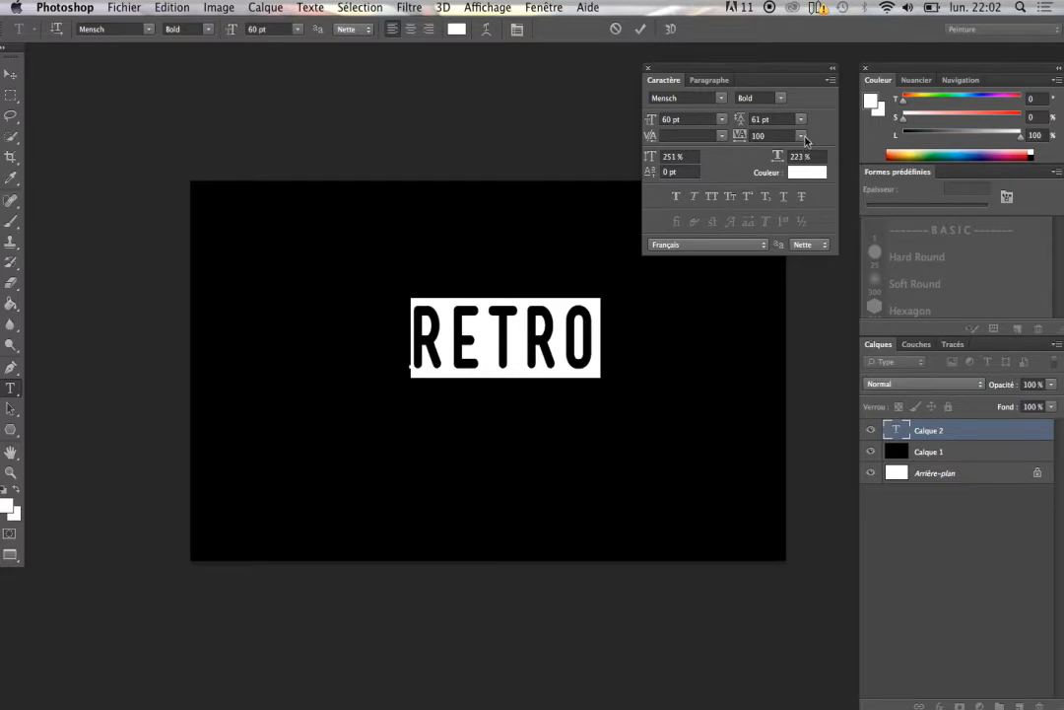
left_click(801, 135)
left_click(779, 301)
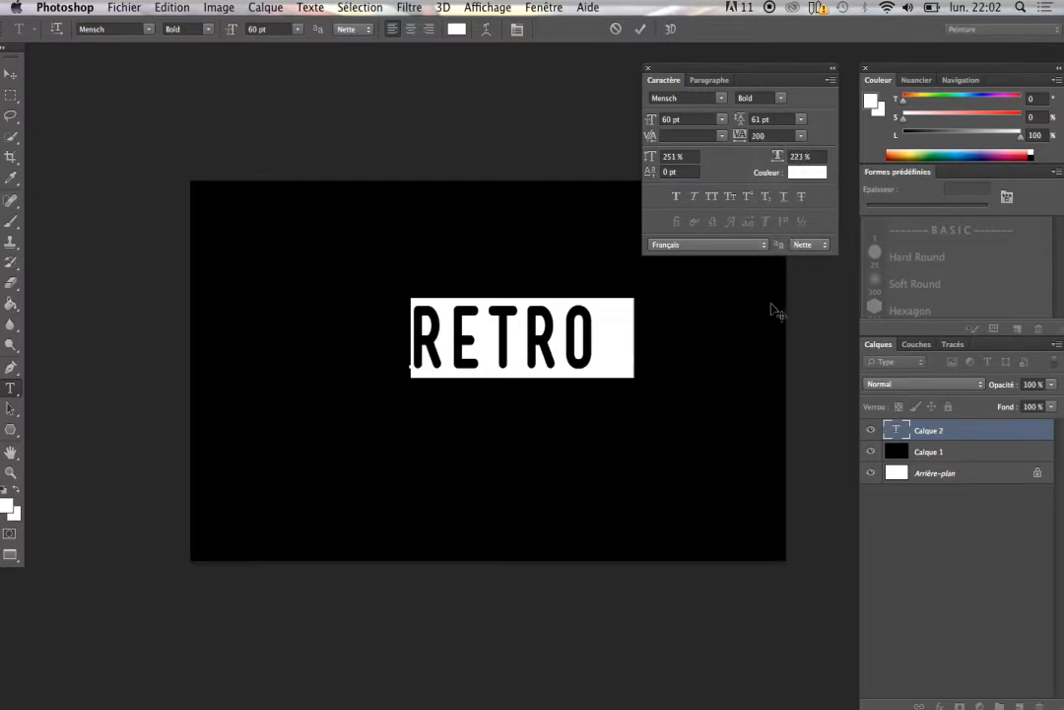
left_click(801, 135)
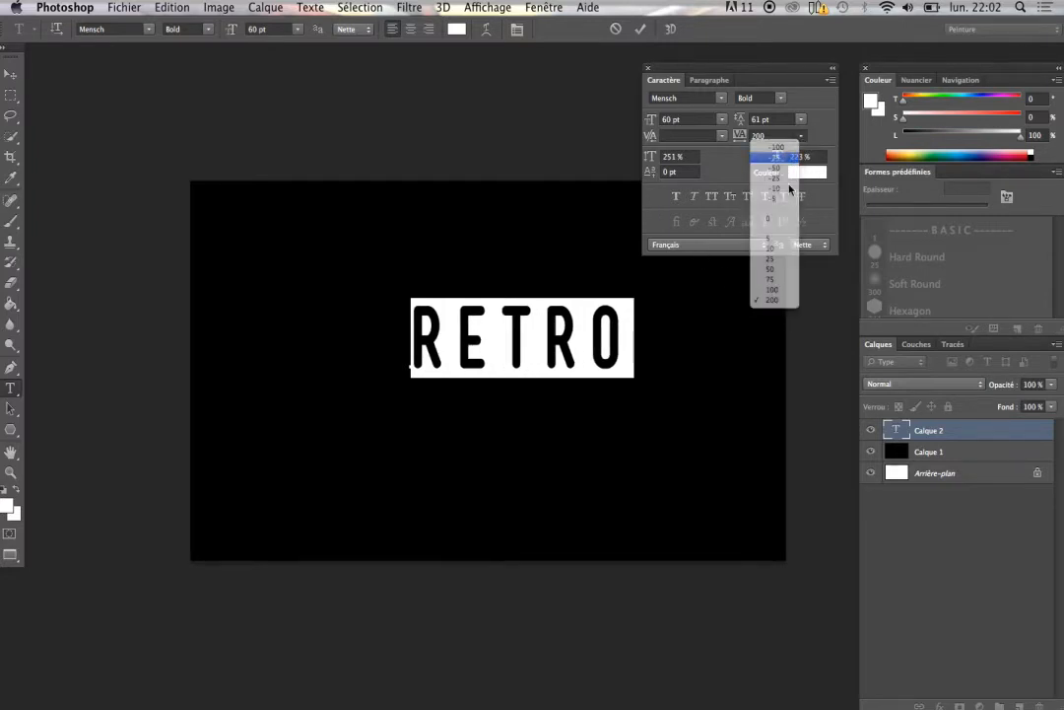
left_click(788, 158)
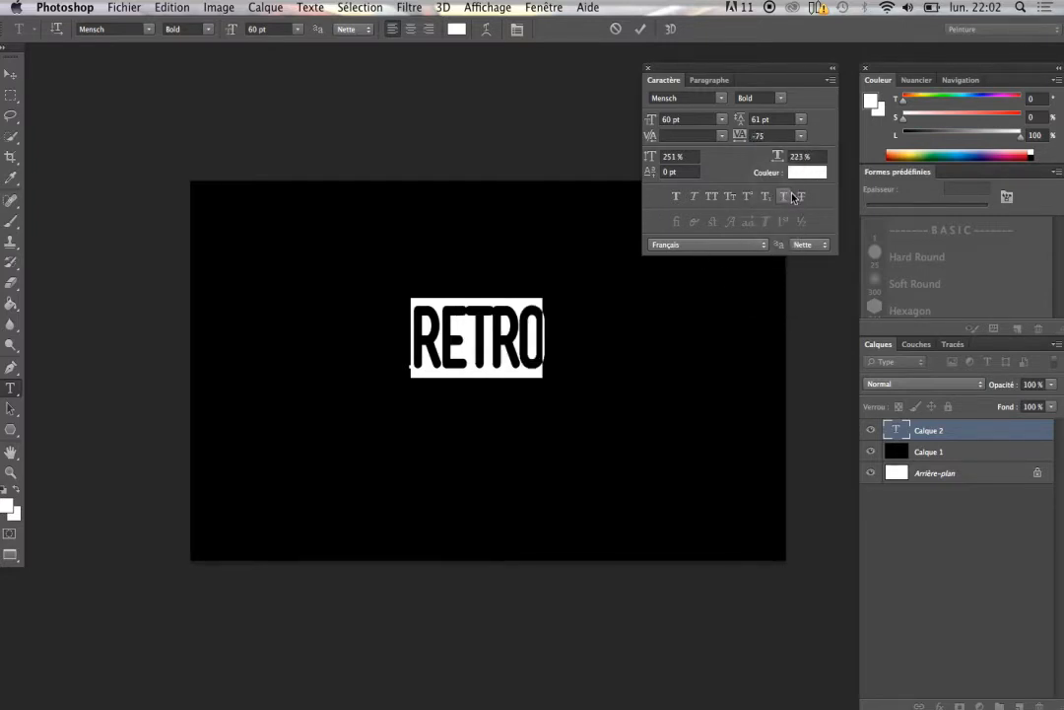
left_click(803, 137)
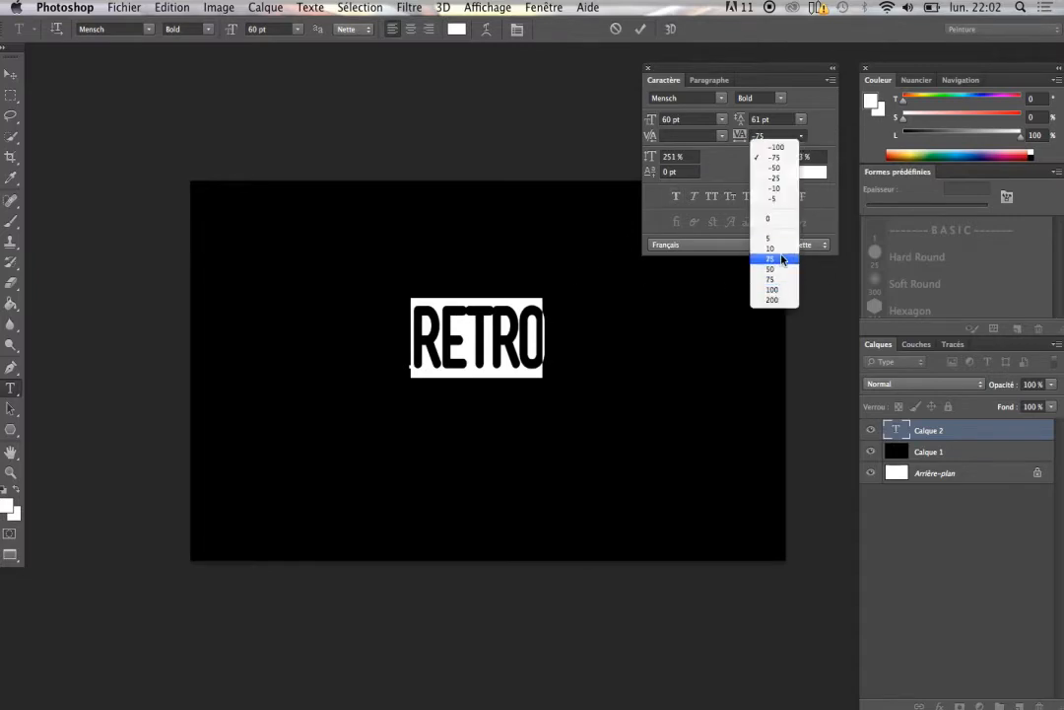
left_click(781, 219)
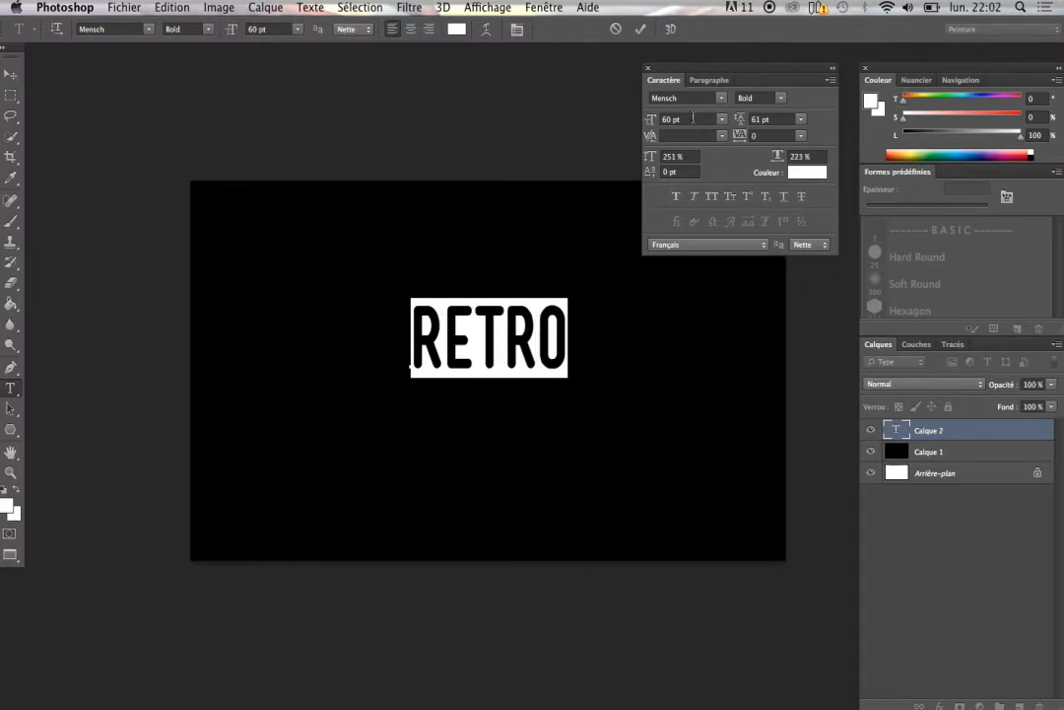
Set the leading of the RETRO text to 24 pt and change it to 48 pt.
left_click(800, 119)
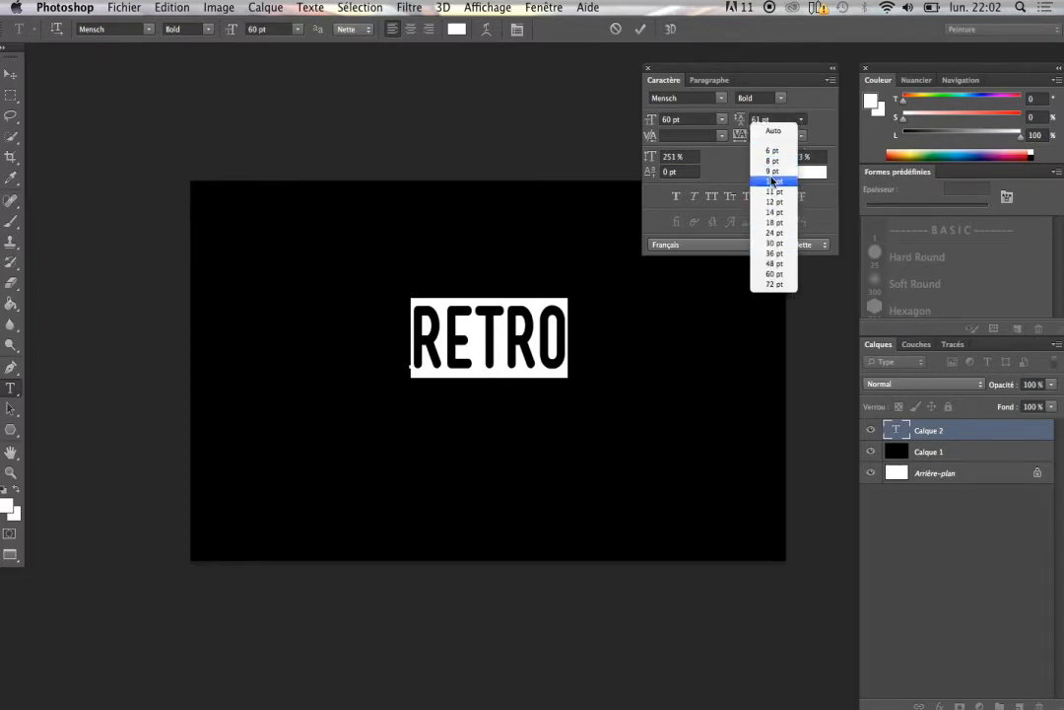
left_click(773, 233)
left_click(802, 122)
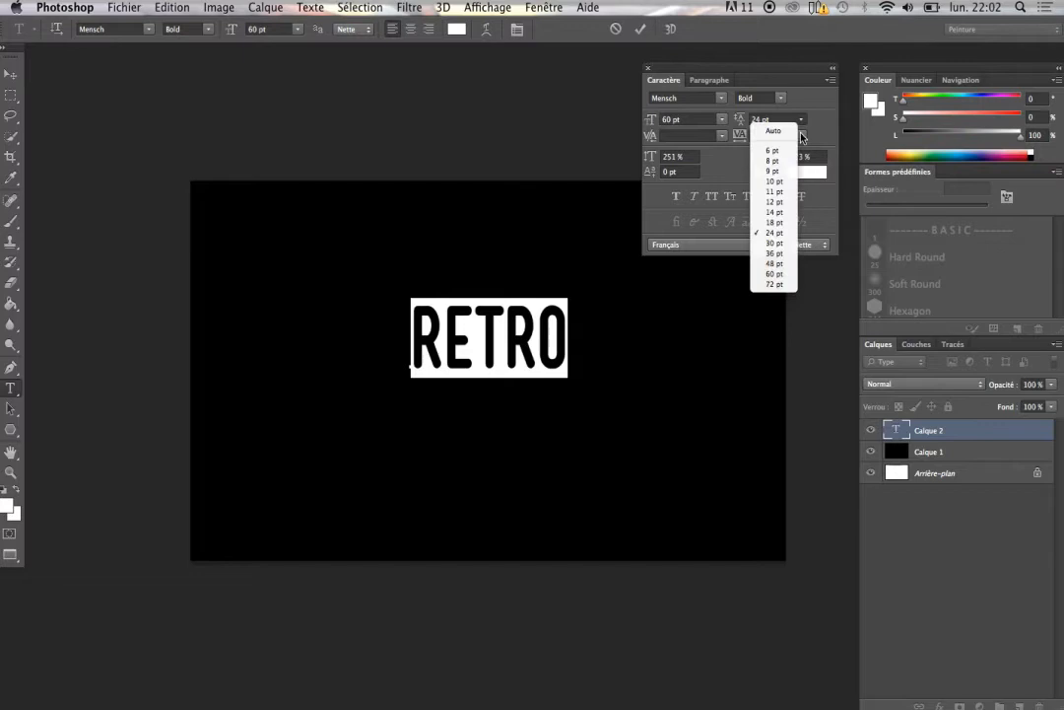
left_click(774, 264)
Add a second line of text reading TTTTT below RETRO.
left_click(568, 337)
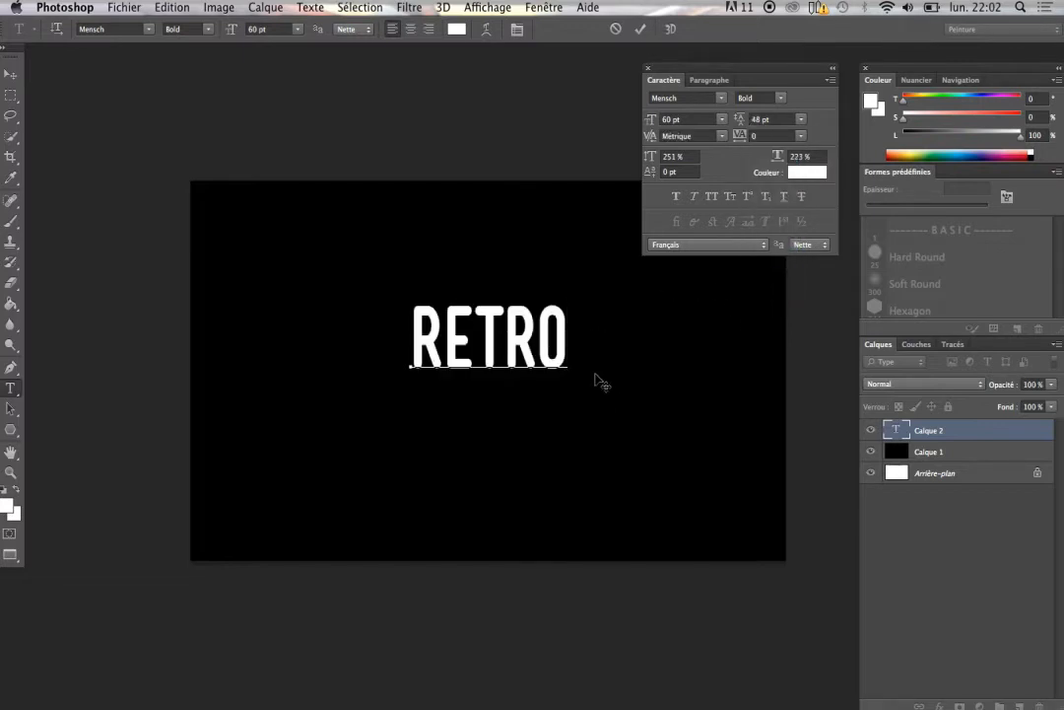
key("Return")
type("RETRO")
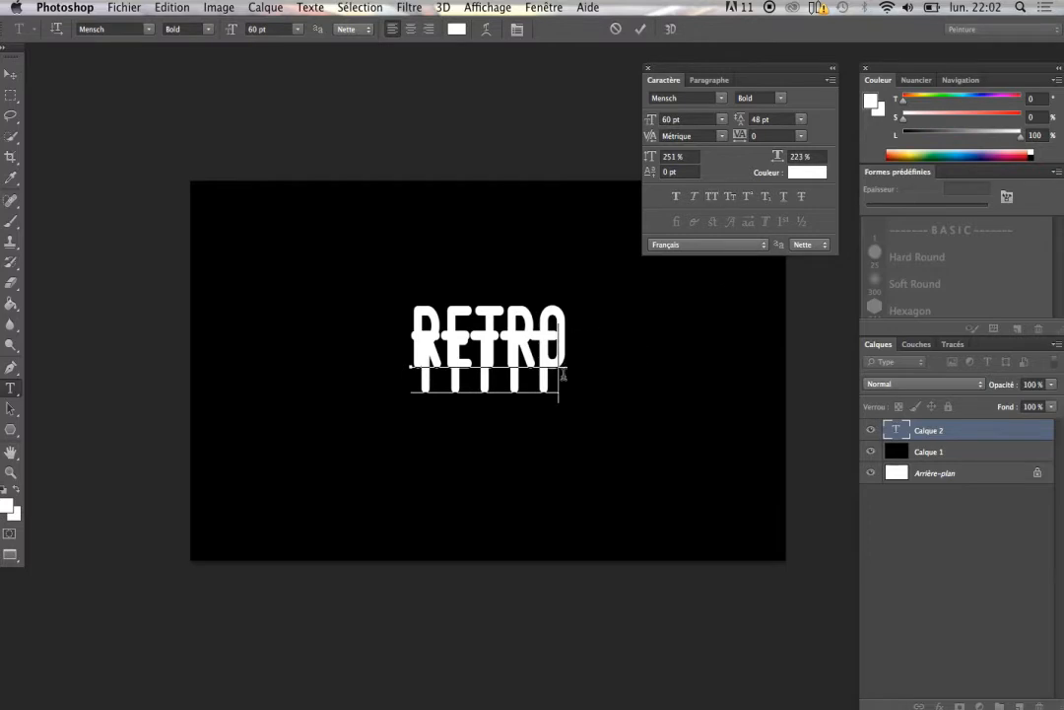
Select both text lines and try leading values of 6 pt and 72 pt.
left_click_drag(561, 382, 332, 213)
left_click(803, 120)
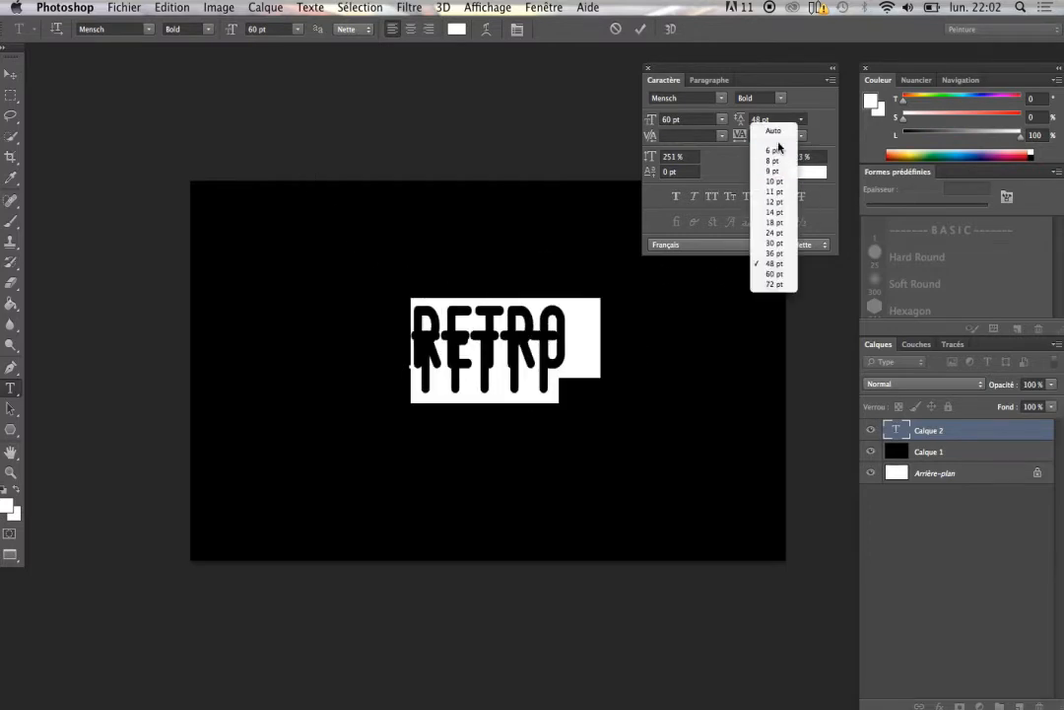
left_click(773, 132)
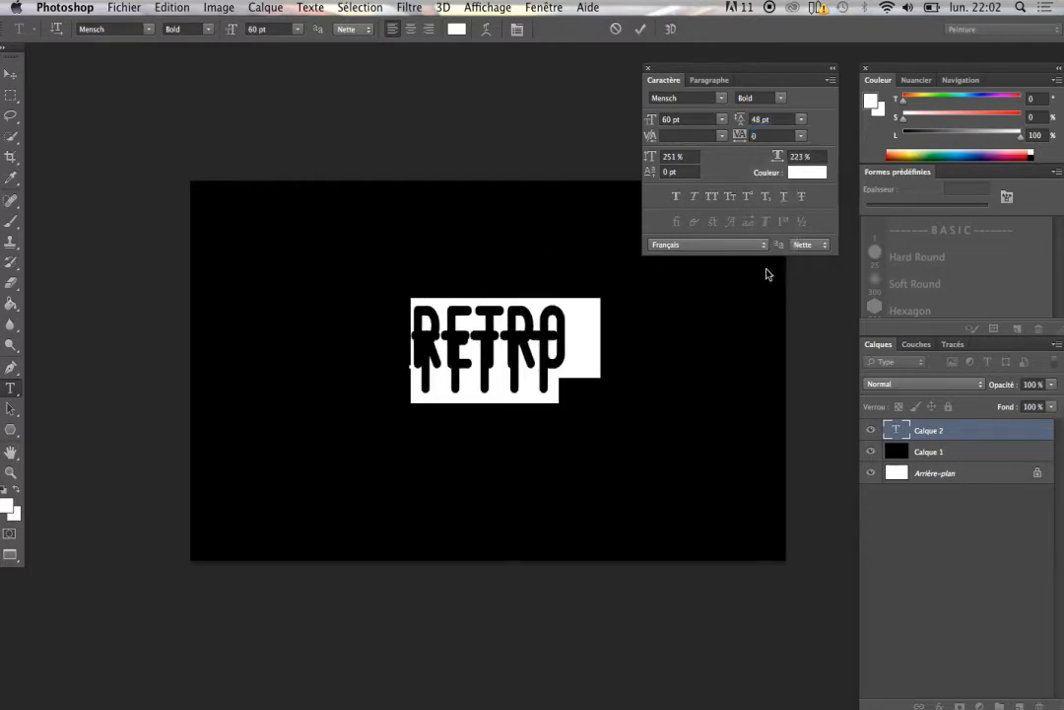
left_click(800, 119)
left_click(773, 146)
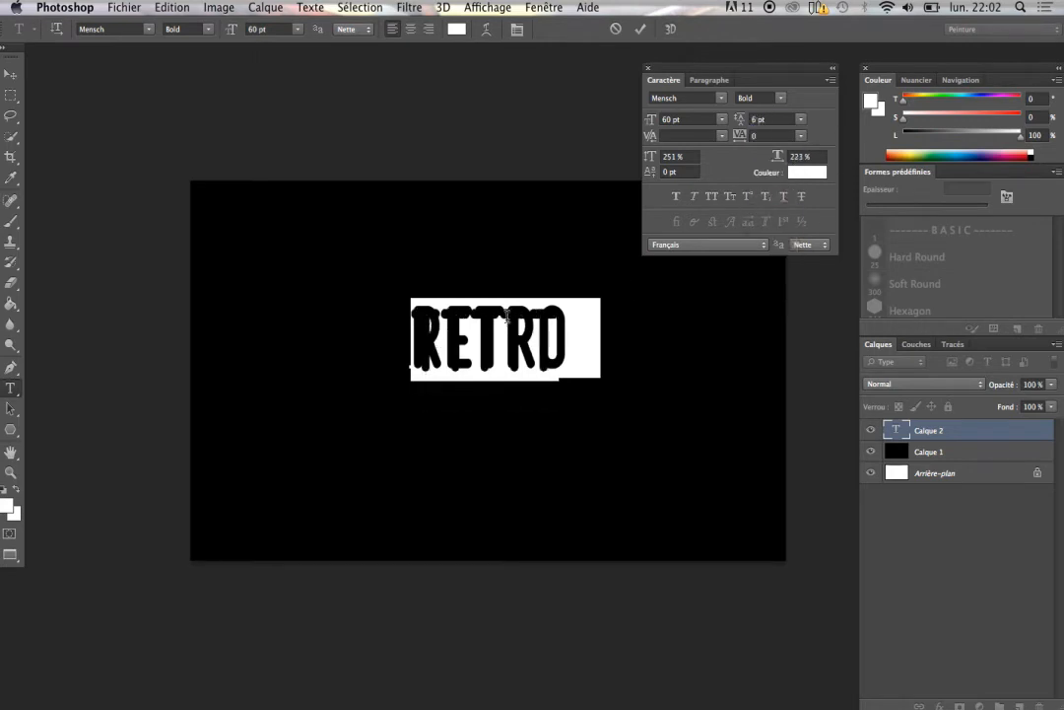
left_click(800, 119)
left_click(775, 285)
Raise the leading of both selected lines in steps of 10 up to 182 pt and bring it back down to 142 pt.
left_click(778, 118)
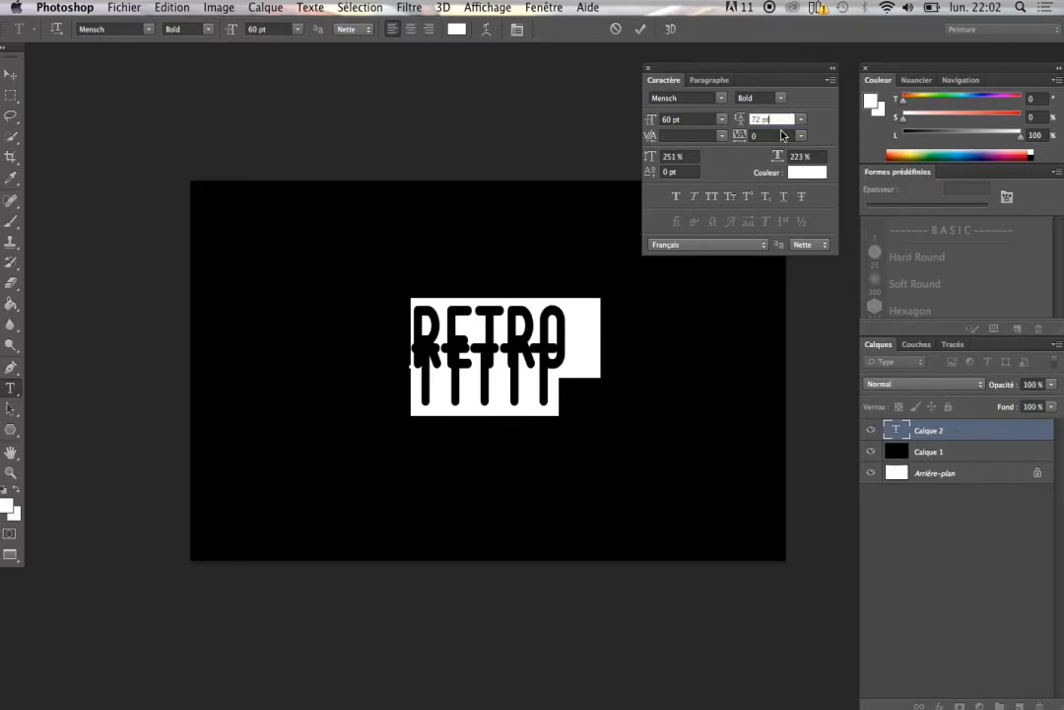
key("shift+Up")
key("shift+Up")
key("shift+Up")
key("shift+Up")
key("shift+Up")
key("shift+Up")
key("shift+Up")
key("shift+Up")
key("shift+Up")
key("shift+Up")
key("shift+Up")
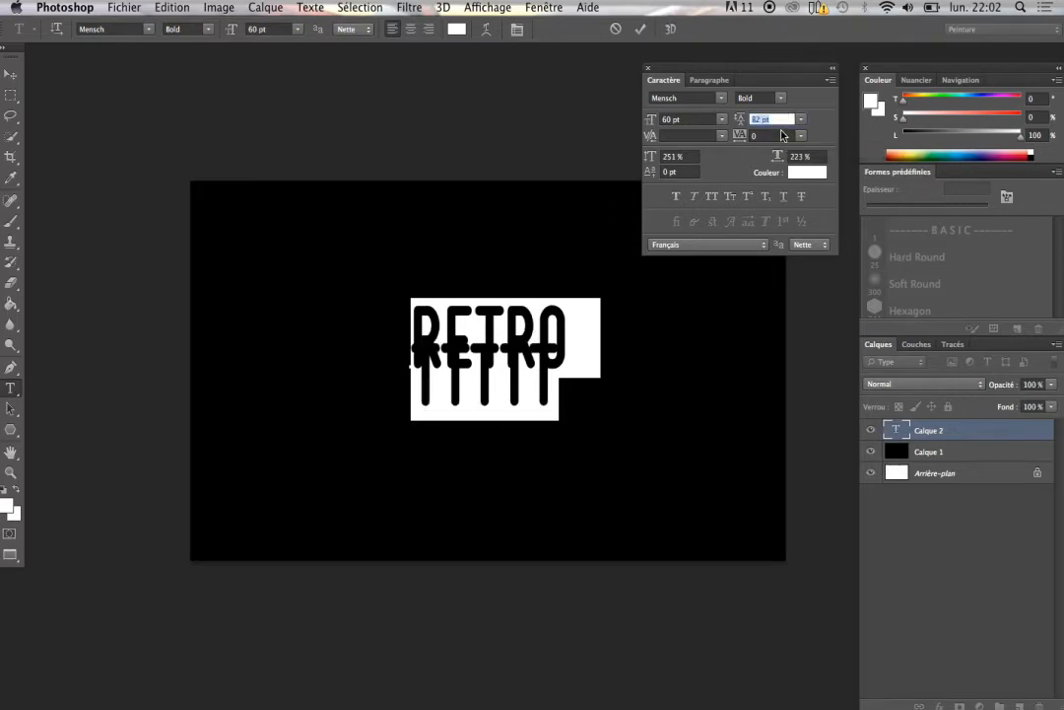
key("shift+Up")
key("shift+Up")
key("shift+Up")
key("shift+Up")
key("shift+Up")
key("shift+Up")
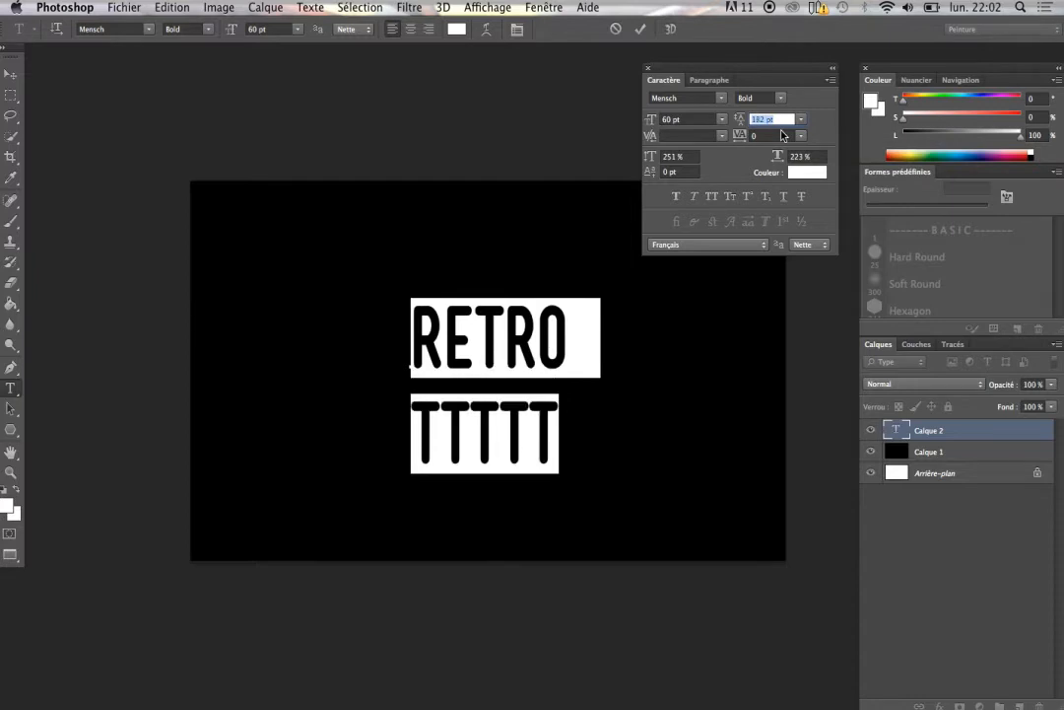
key("shift+Down")
key("shift+Down")
key("shift+Down")
key("shift+Down")
key("shift+Down")
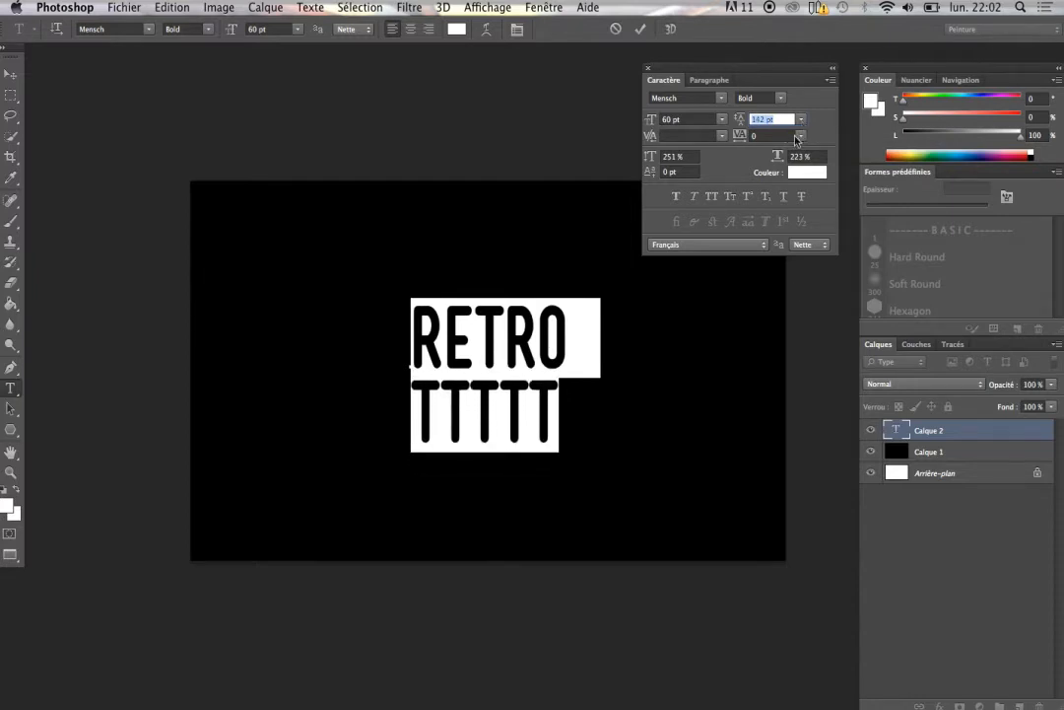
Delete the TTTTT characters from the second text line.
left_click(558, 408)
left_click_drag(557, 408, 288, 392)
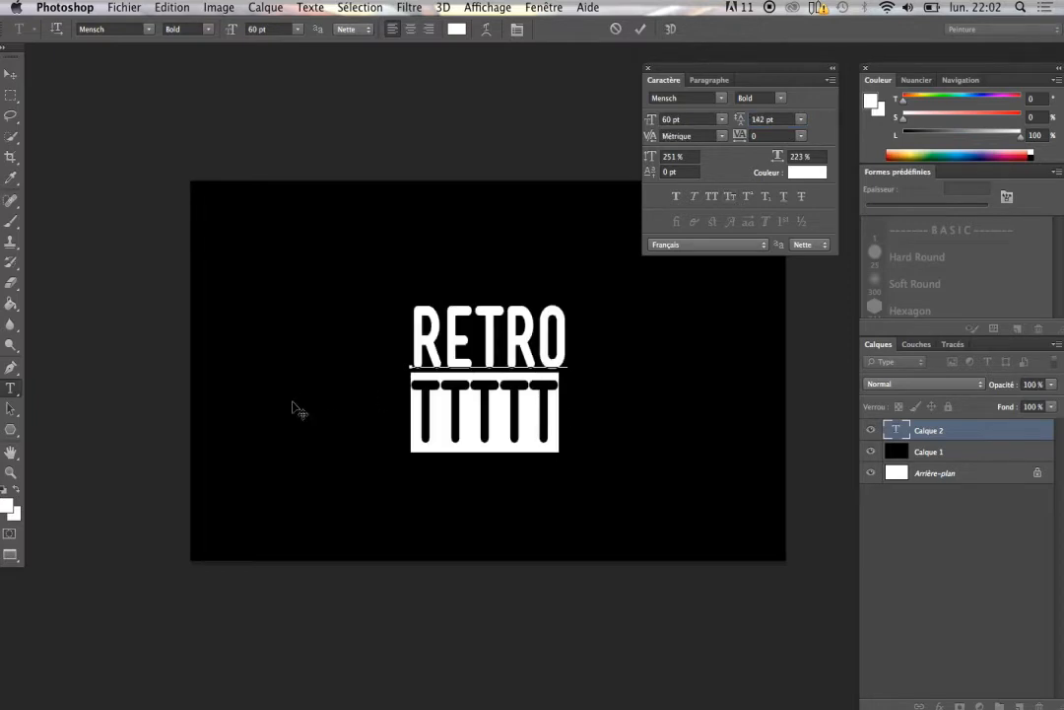
key("BackSpace")
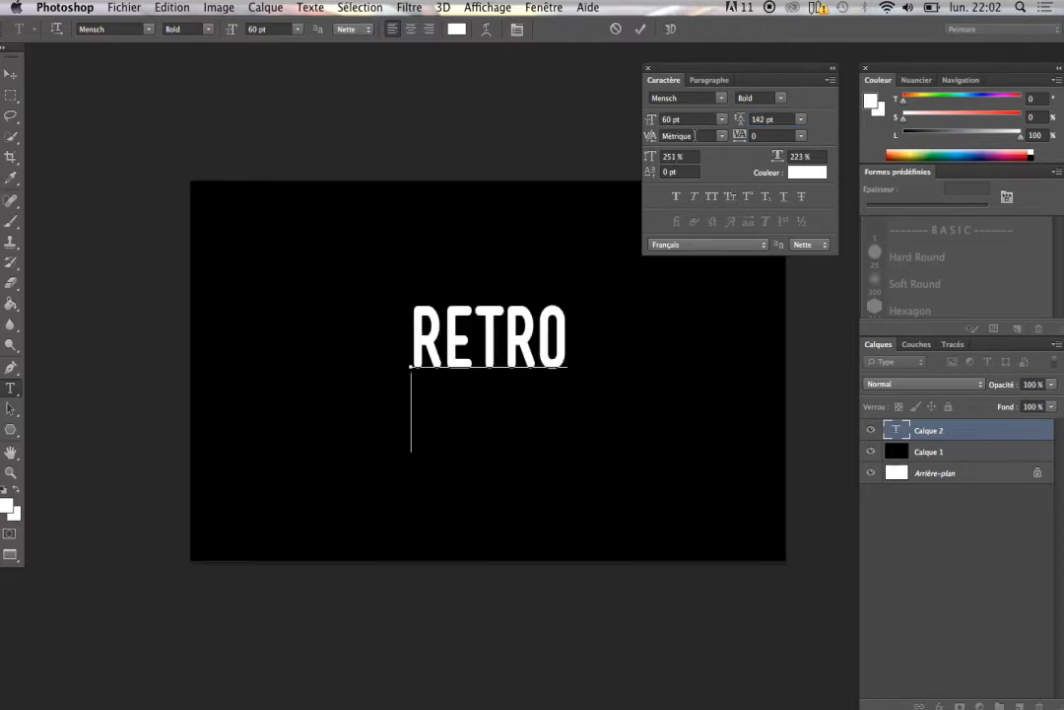
Select the RETRO text, try several vertical scale values and settle on 250%.
left_click_drag(558, 313, 347, 288)
left_click(678, 156)
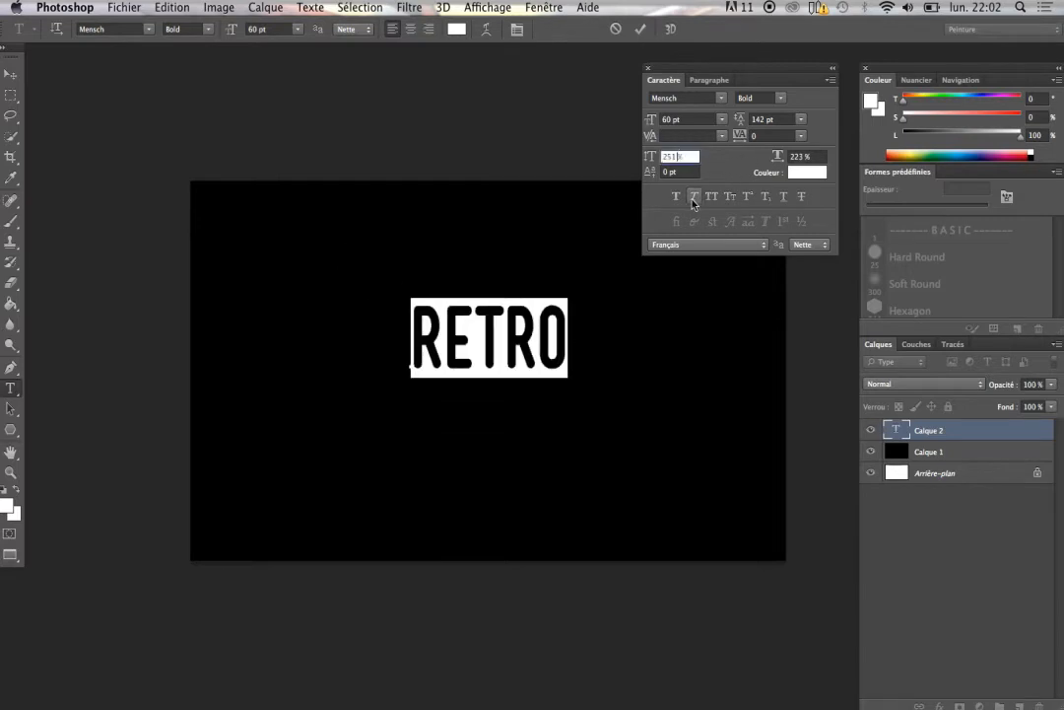
type("230")
key("Return")
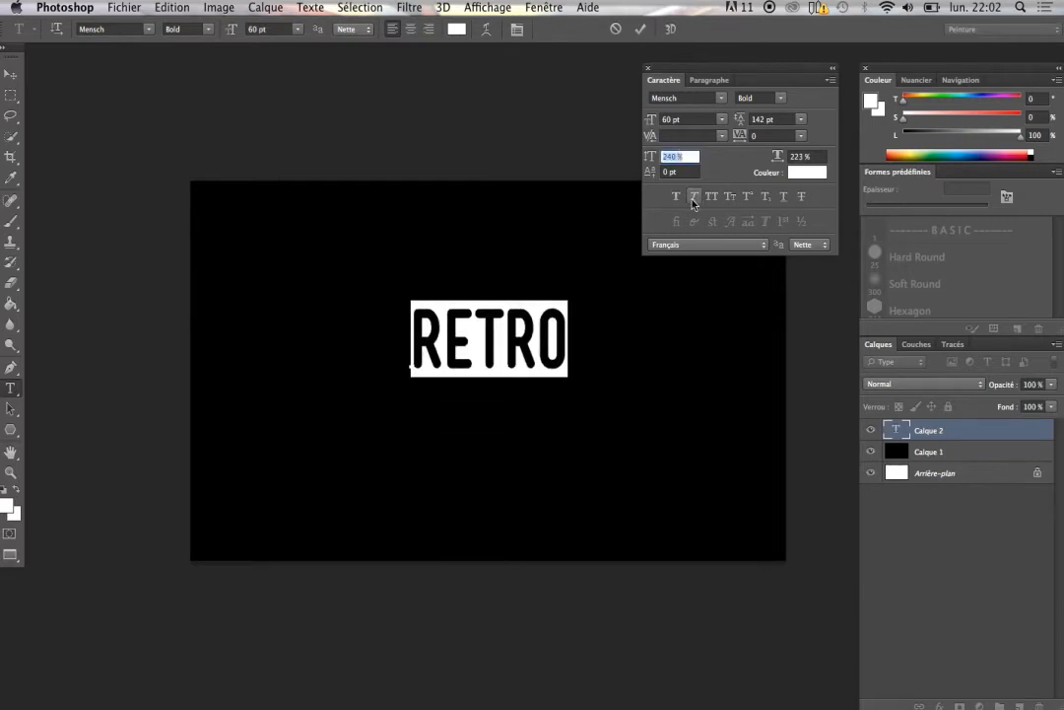
type("245")
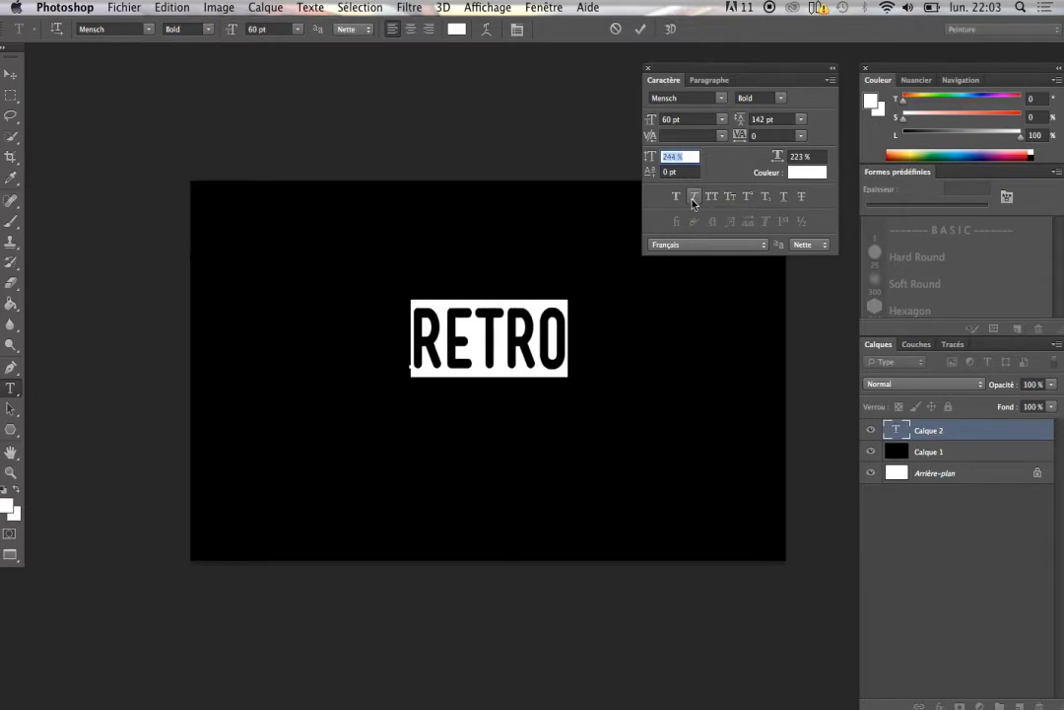
key("Return")
key("Up")
key("Up")
key("Up")
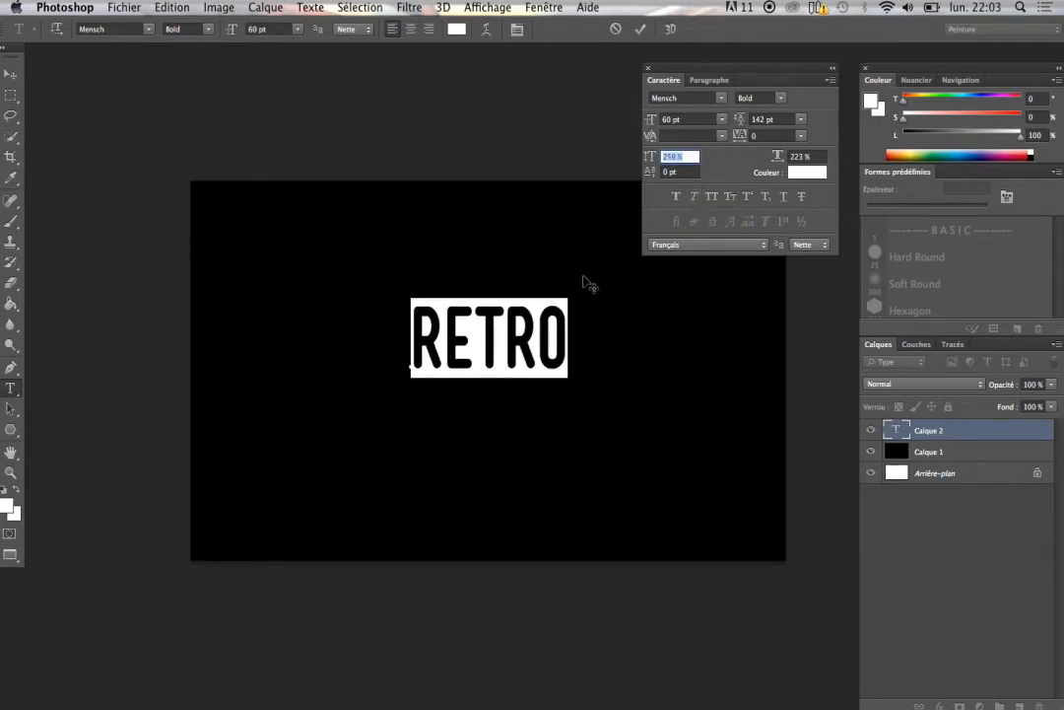
Change the font style of the RETRO text to BoldInline and commit the text edit.
left_click(782, 99)
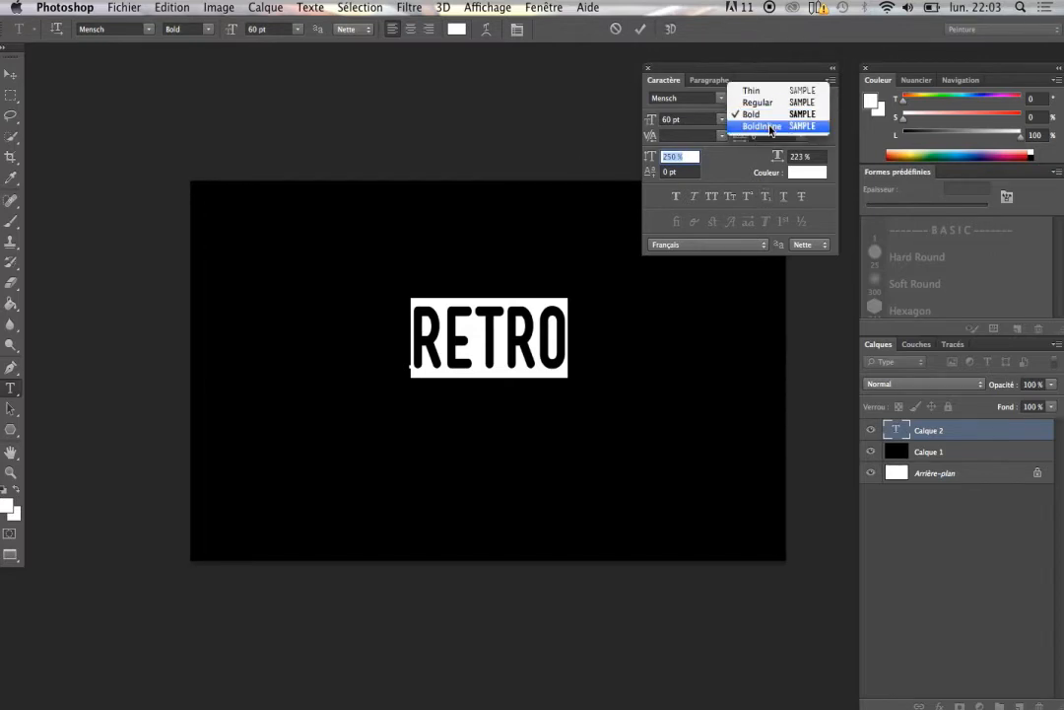
left_click(670, 112)
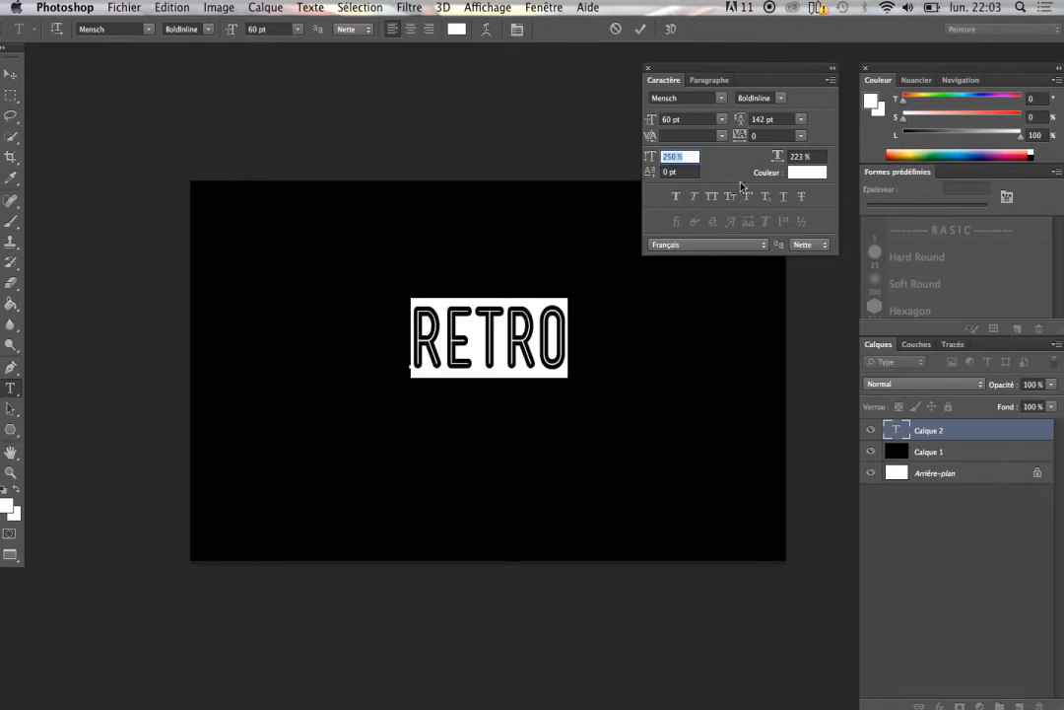
left_click(950, 432)
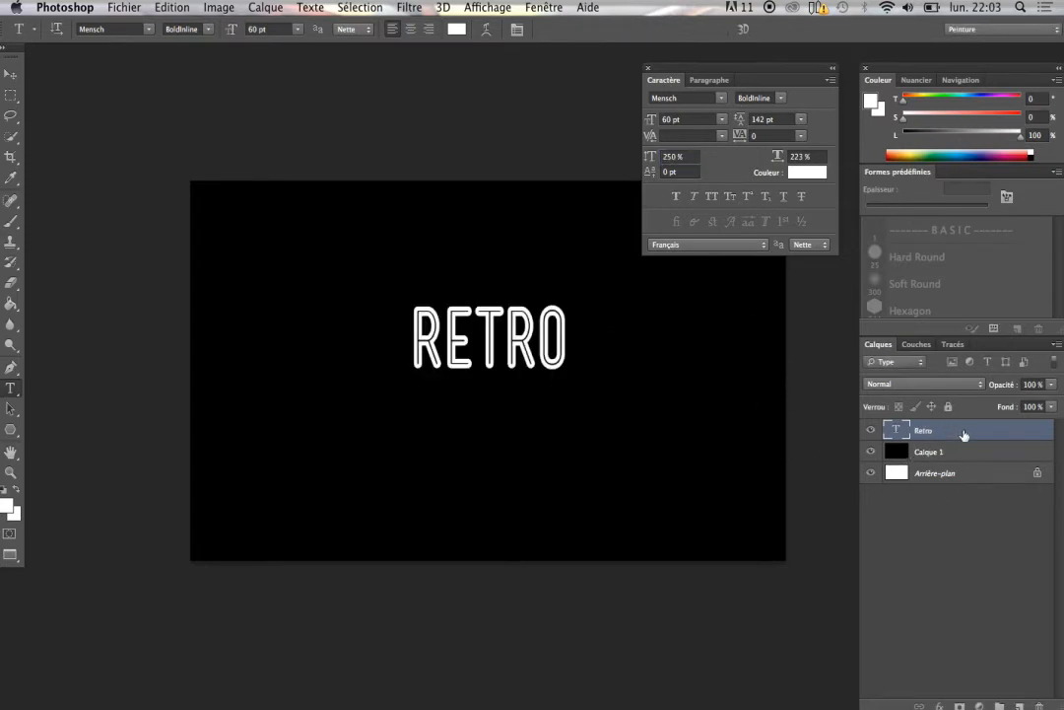
Duplicate the Retro text layer and flip the copy vertically in free transform.
left_click_drag(962, 433, 1019, 705)
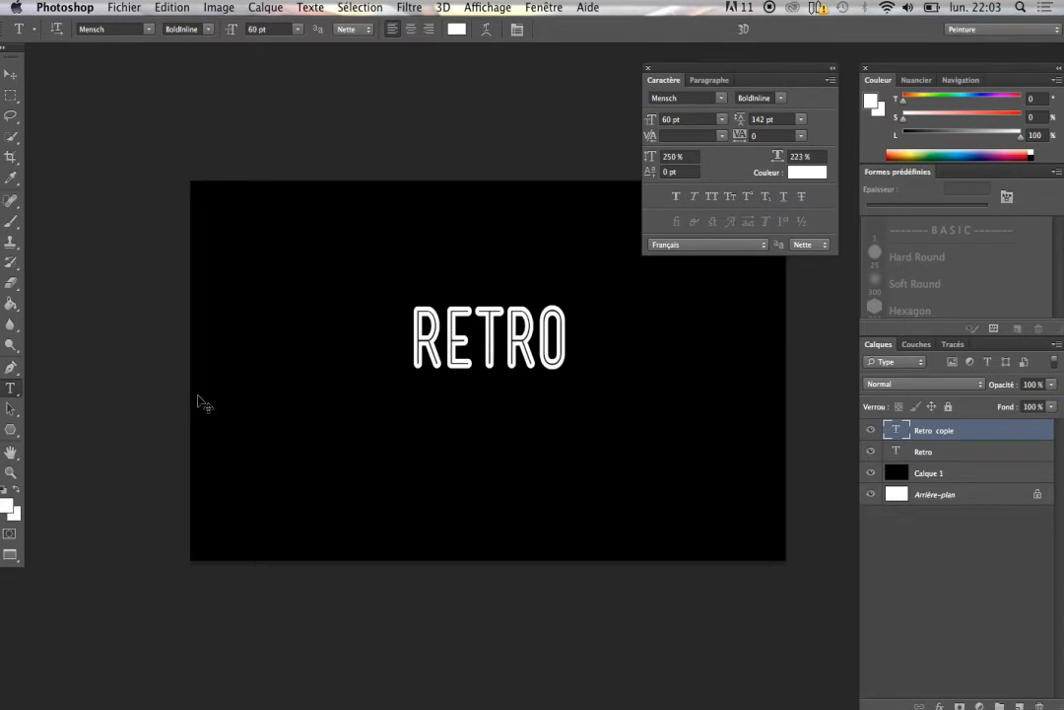
key("super+t")
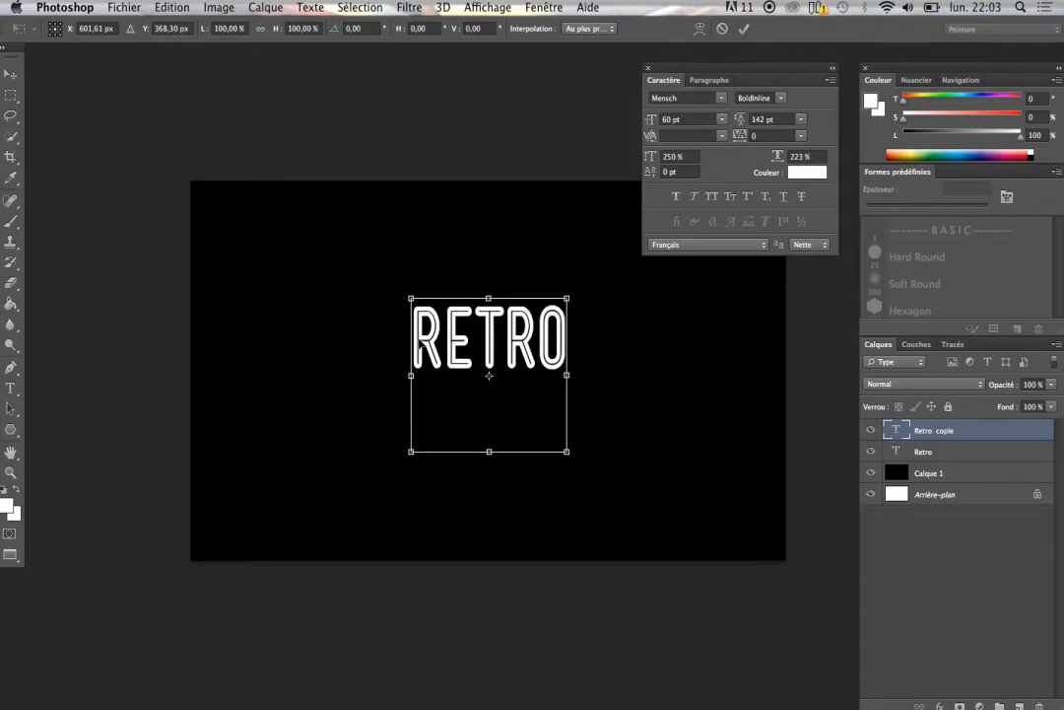
right_click(467, 342)
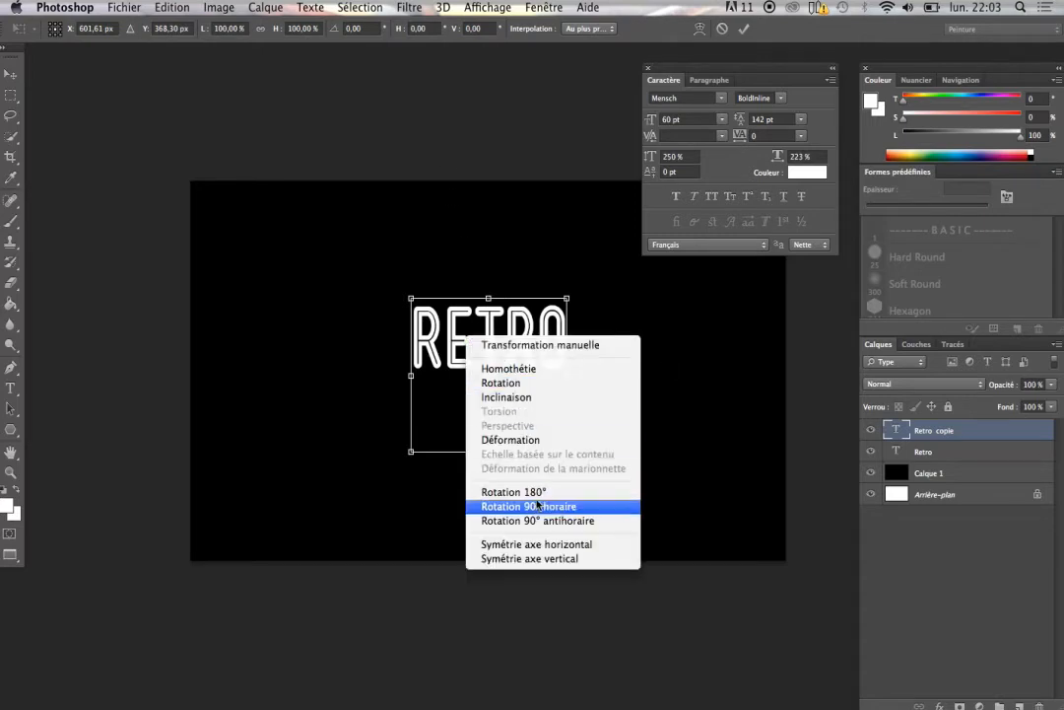
left_click(537, 558)
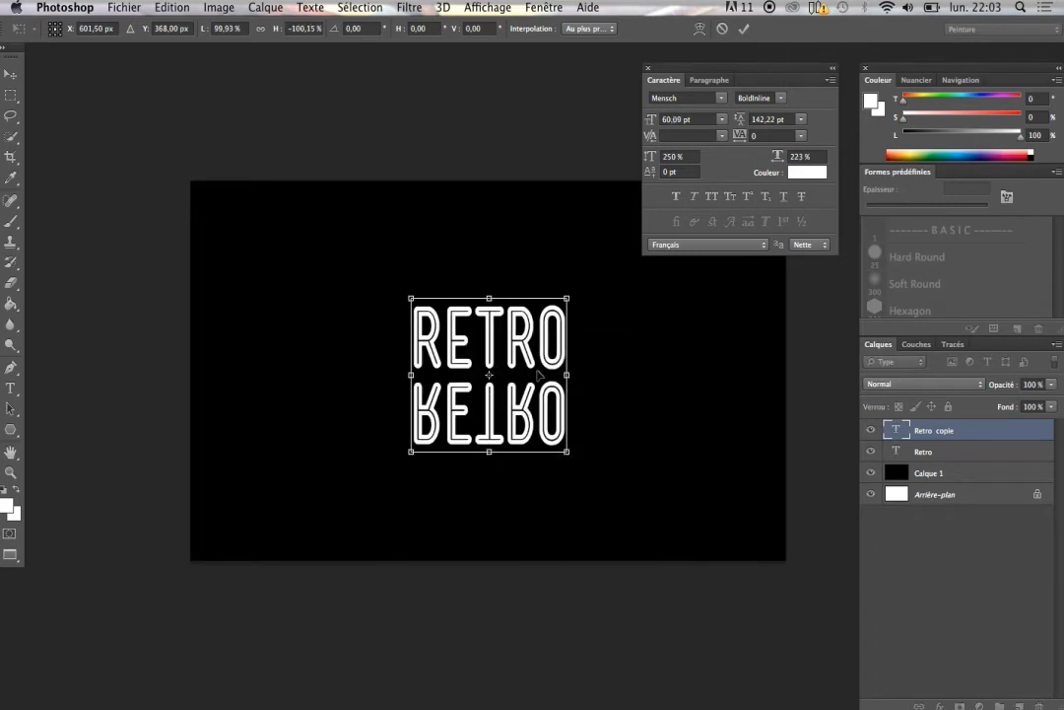
Move the flipped copy up close beneath the original text, to a Y position of 349.5 px.
left_click_drag(532, 346, 532, 340)
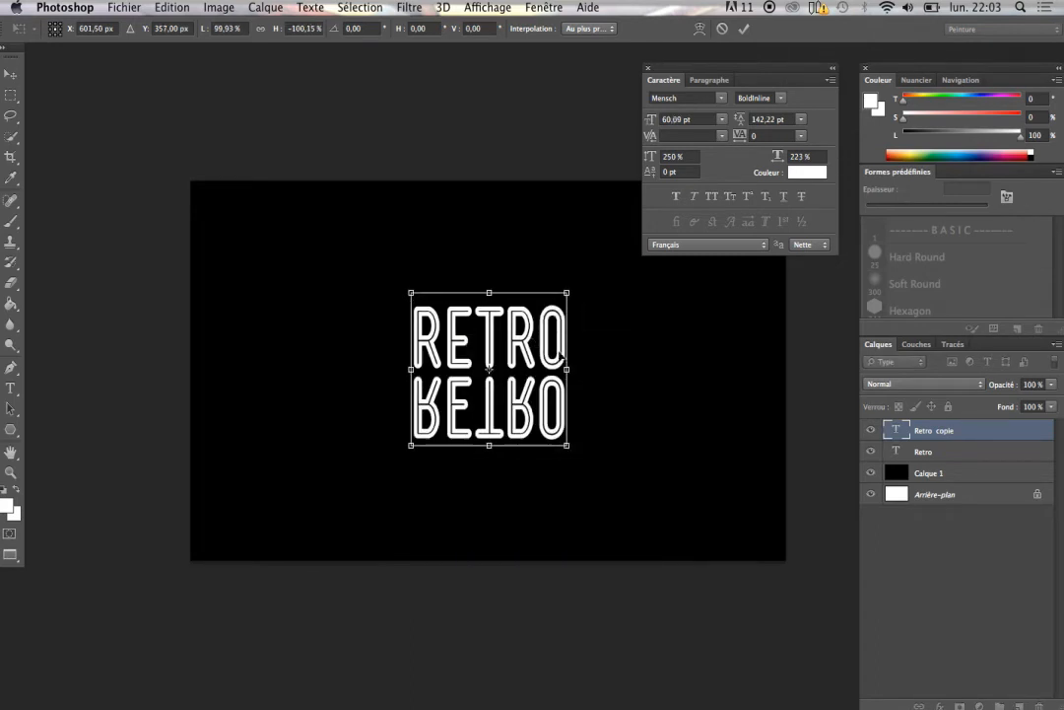
key("Up")
key("Up")
key("Up")
key("Up")
key("Up")
key("Up")
key("Up")
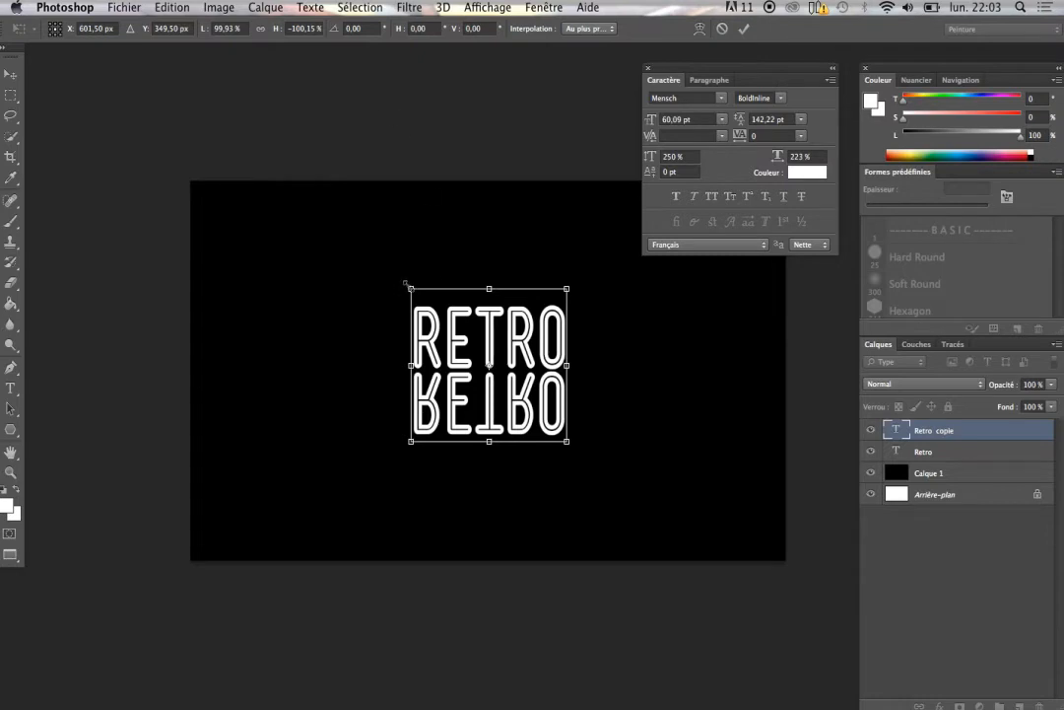
Try rotating and resizing the flipped copy slightly, then delete that layer.
mouse_move(579, 284)
left_mouse_down()
mouse_move(621, 328)
mouse_move(611, 293)
mouse_move(560, 254)
mouse_move(574, 285)
left_mouse_up()
left_click_drag(570, 365, 571, 364)
left_click_drag(571, 281, 565, 298)
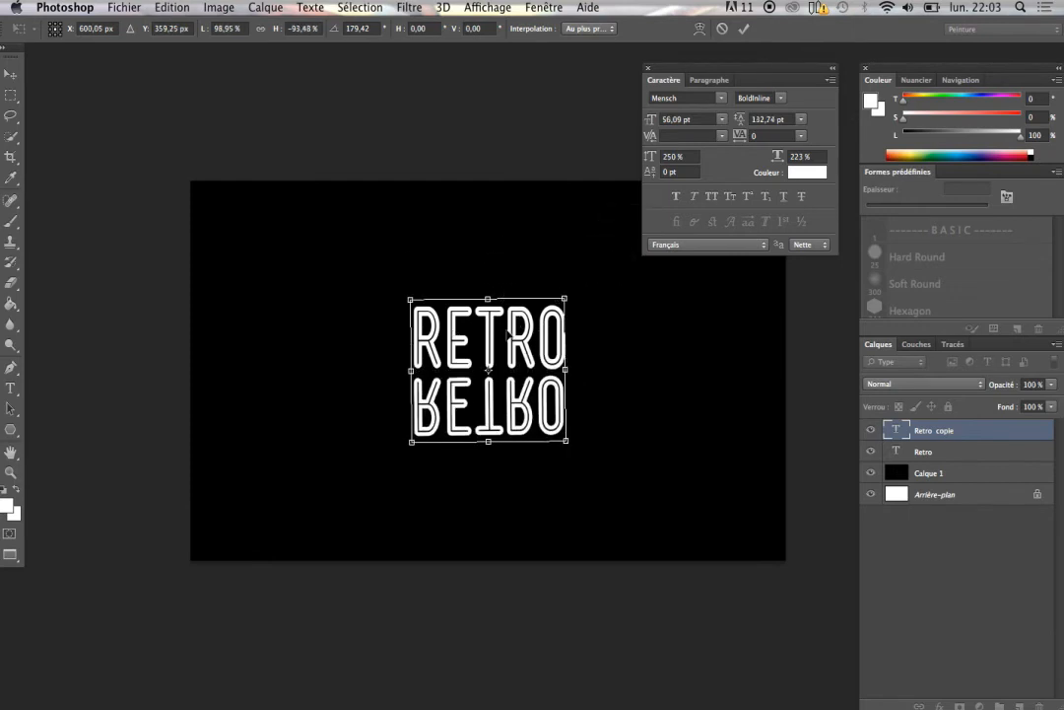
key("super+z")
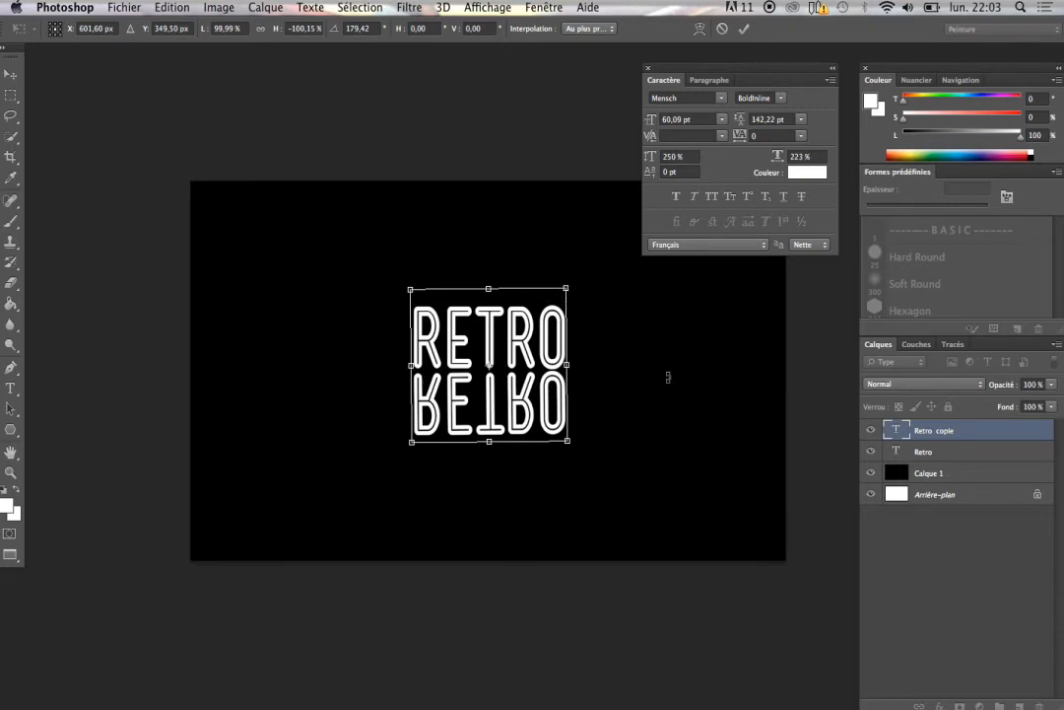
key("Return")
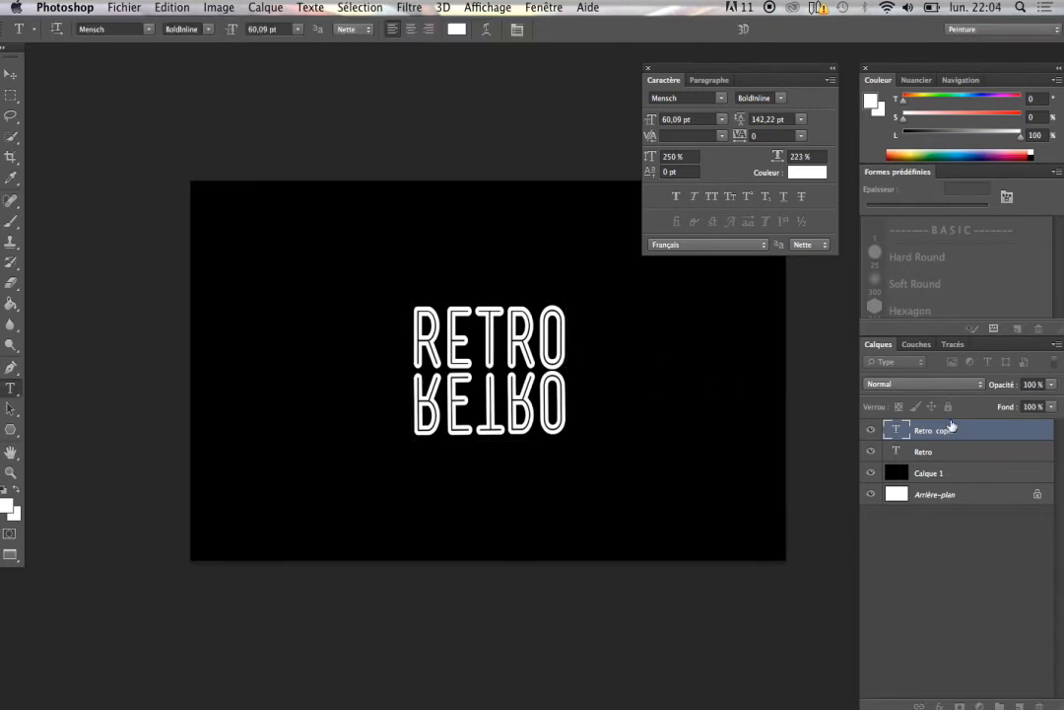
left_click_drag(971, 432, 1037, 706)
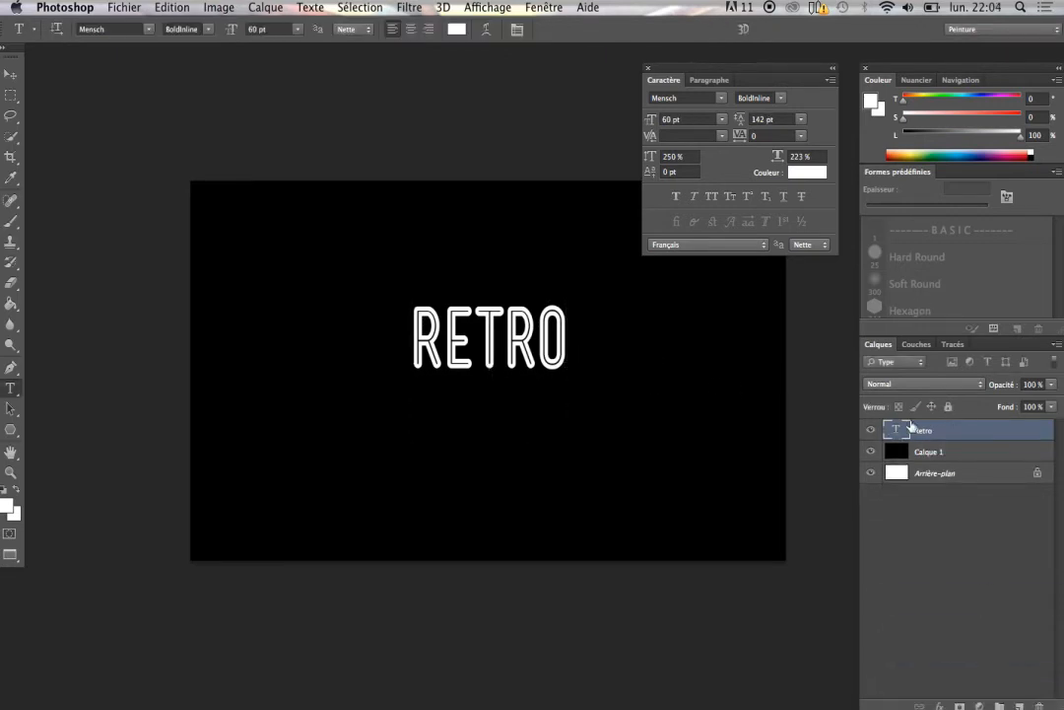
Duplicate the Retro text layer again and start a free transform on the copy.
key("super+j")
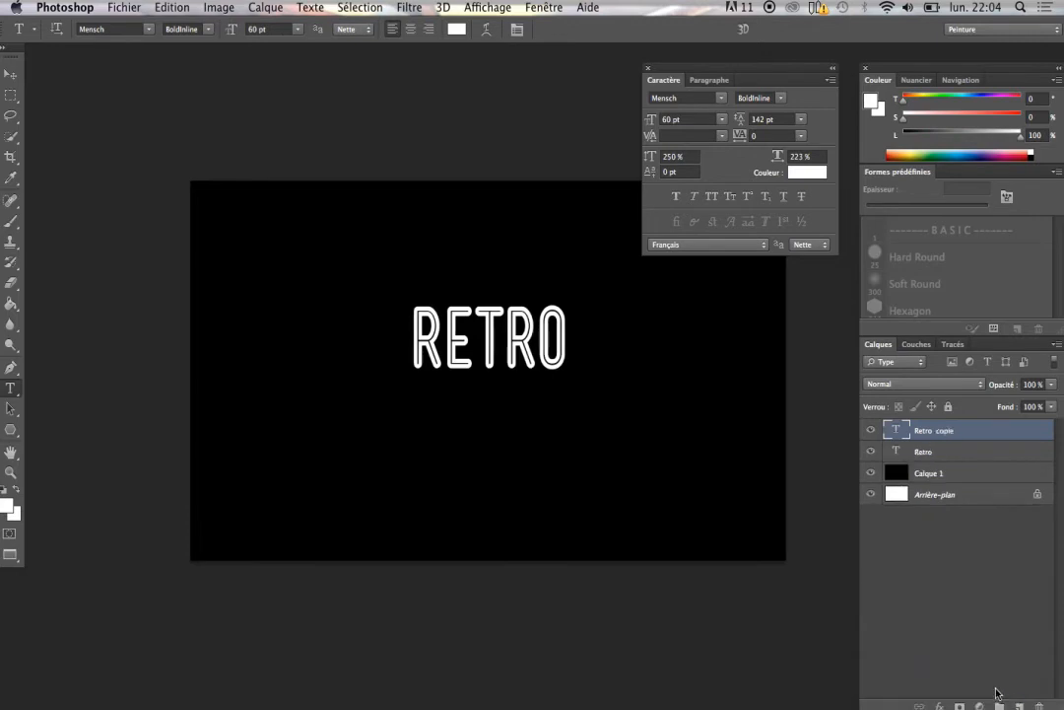
key("super+t")
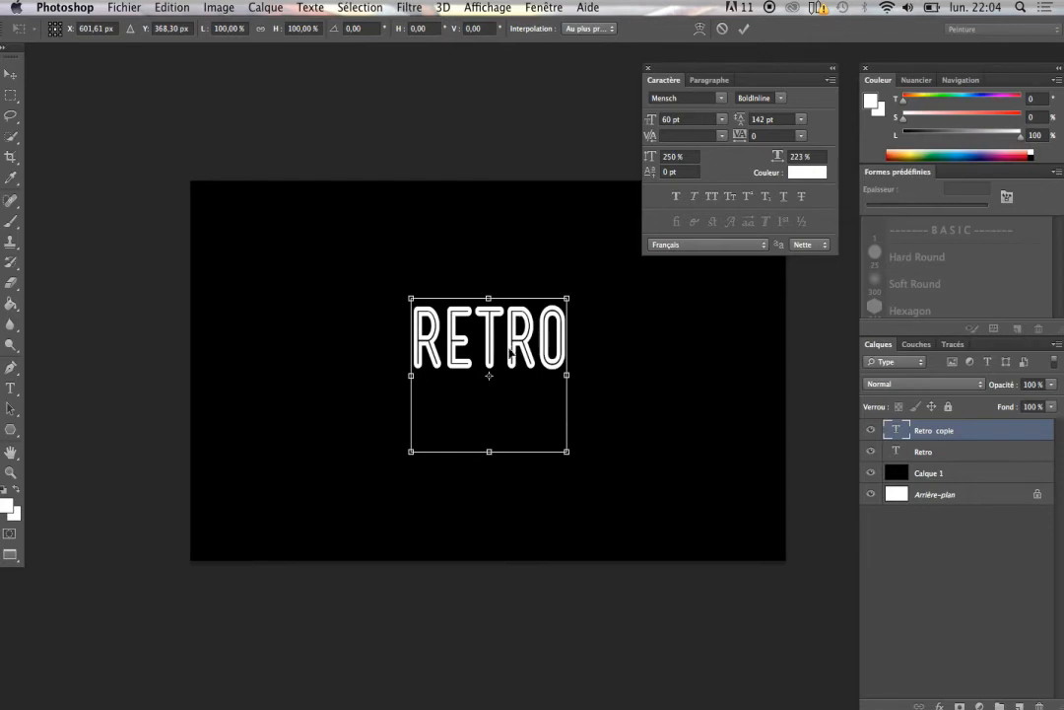
Try narrowing and enlarging the copy with the transform handles, undoing each change.
left_click_drag(567, 375, 523, 376)
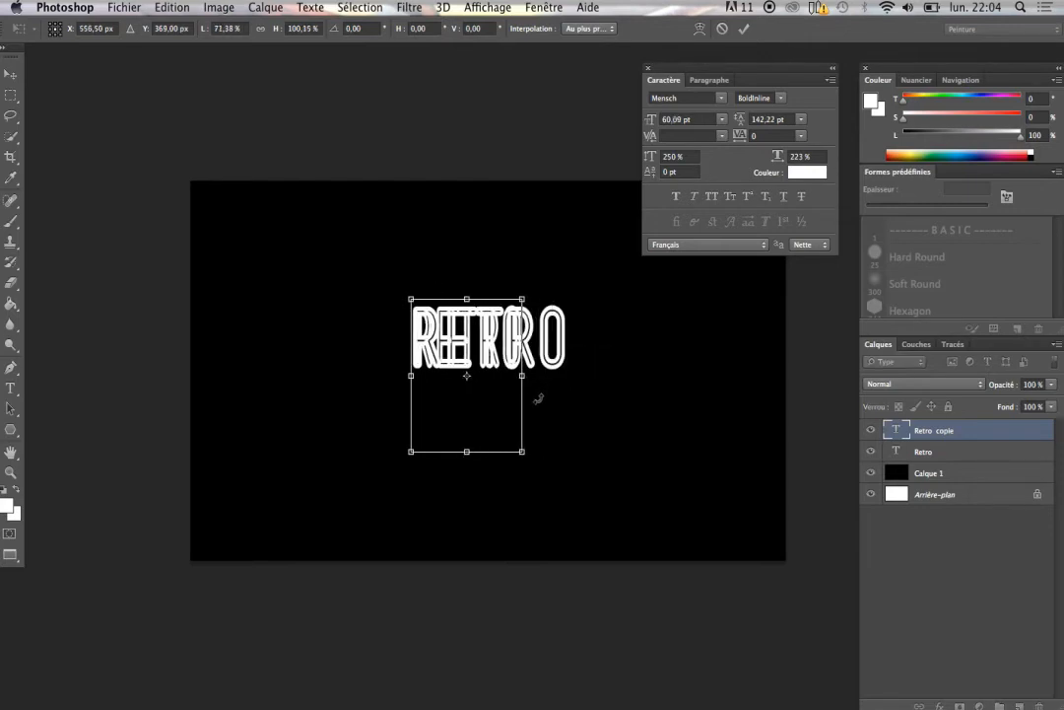
key("super+z")
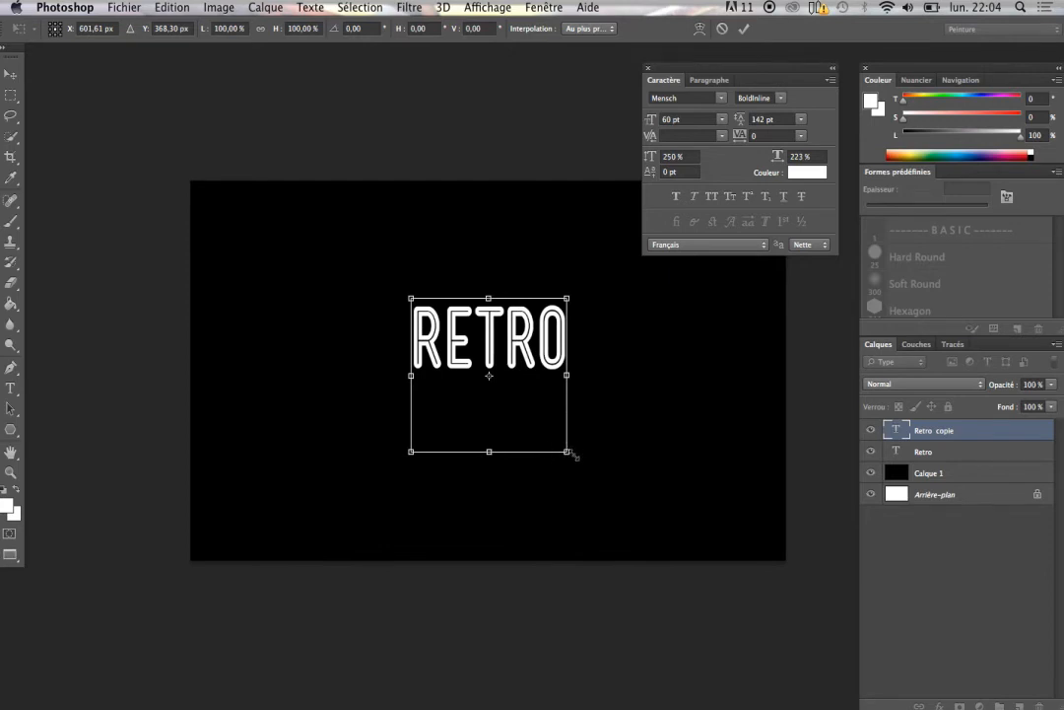
left_click_drag(566, 452, 668, 506)
key("super+z")
Flip the copy vertically, move it up beneath the original to about Y 351.5 px, and apply the transformation.
right_click(488, 415)
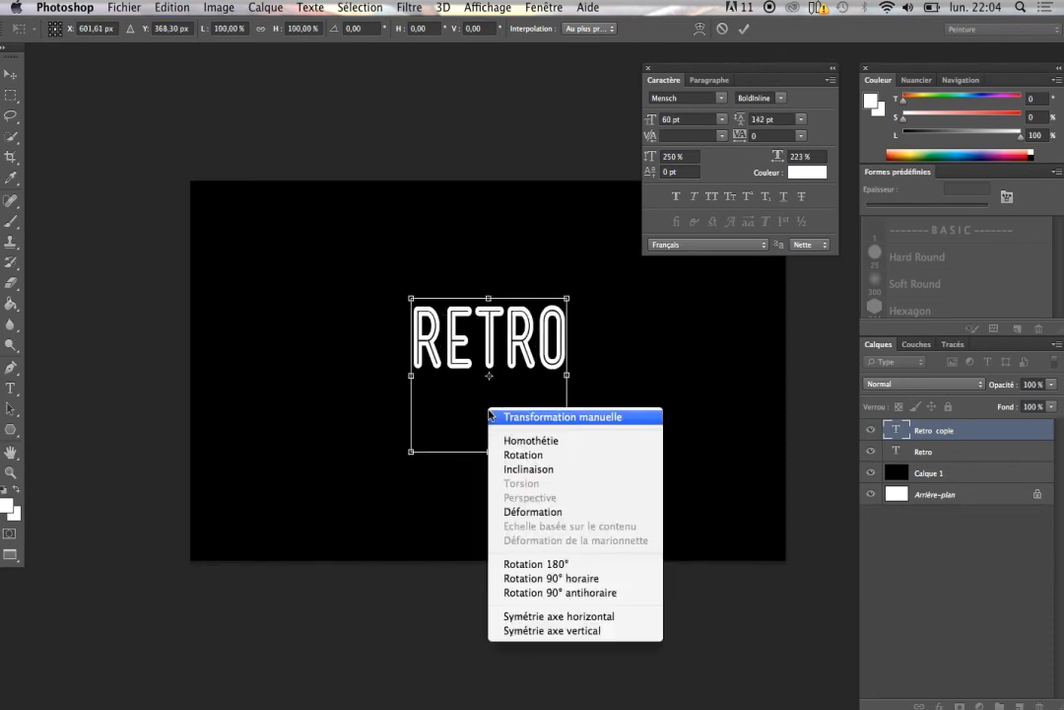
left_click(528, 631)
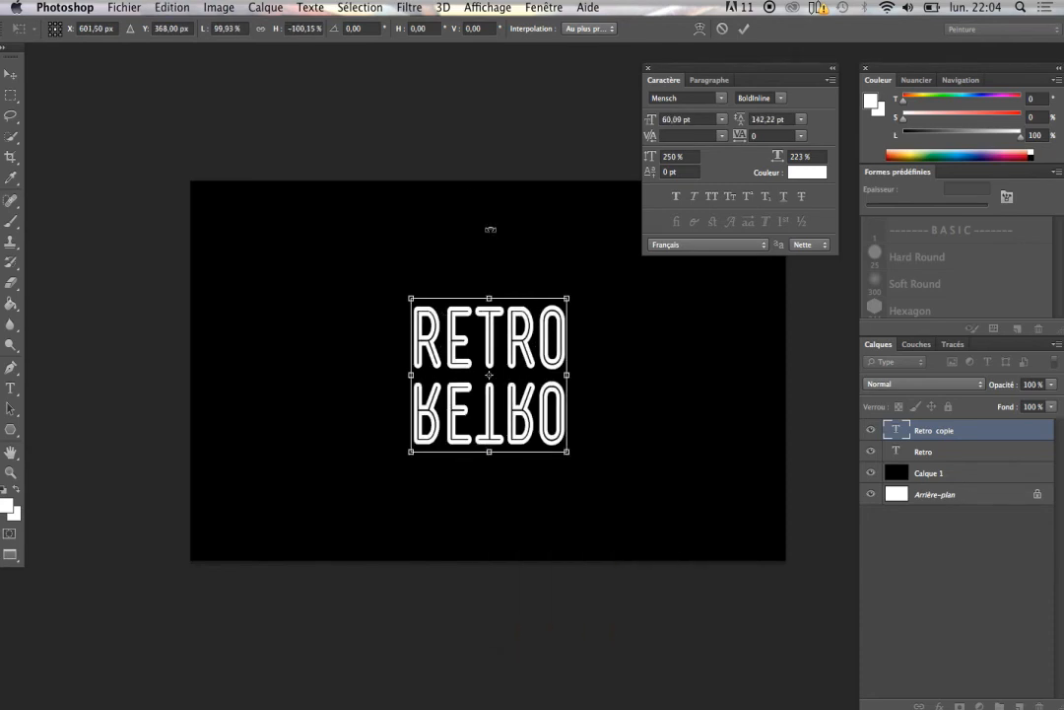
left_click_drag(489, 374, 490, 367)
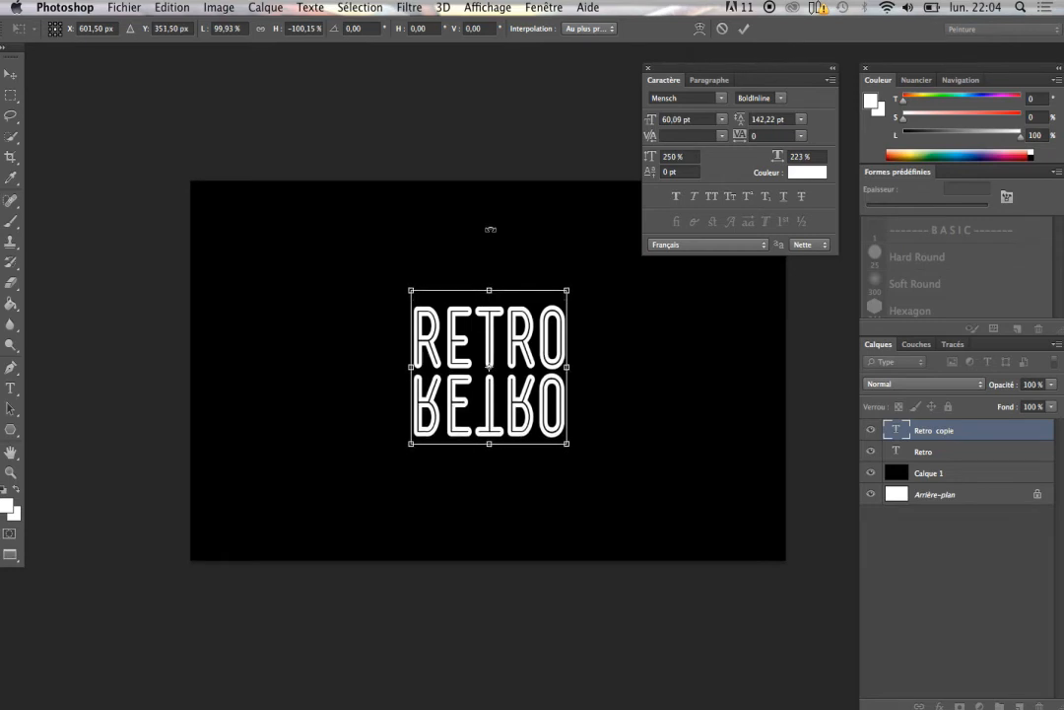
key("Return")
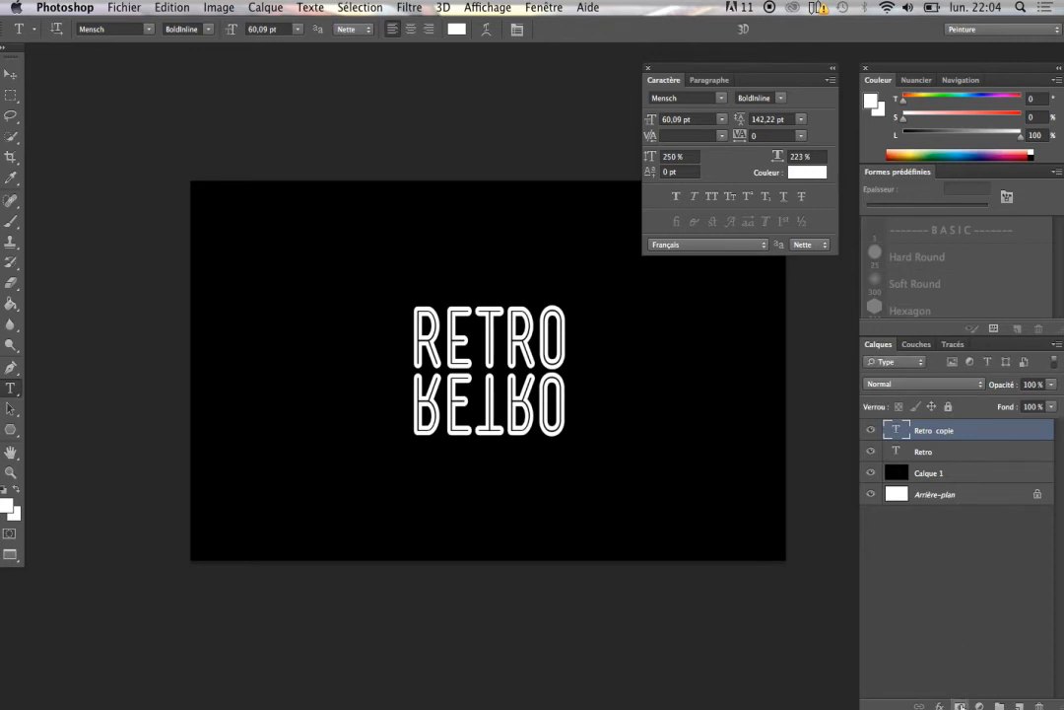
Add a layer mask to the Retro copie layer and choose the Premier plan -> transparent preset for the Gradient tool.
left_click(959, 705)
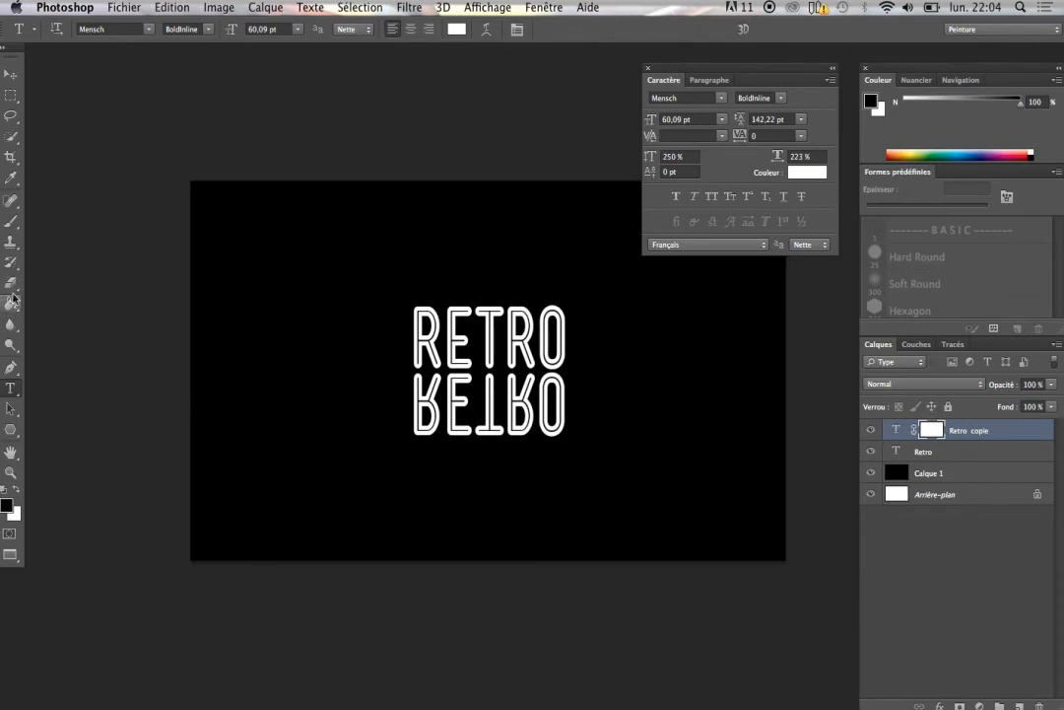
mouse_move(18, 304)
left_mouse_down()
mouse_move(77, 310)
mouse_move(77, 300)
left_mouse_up()
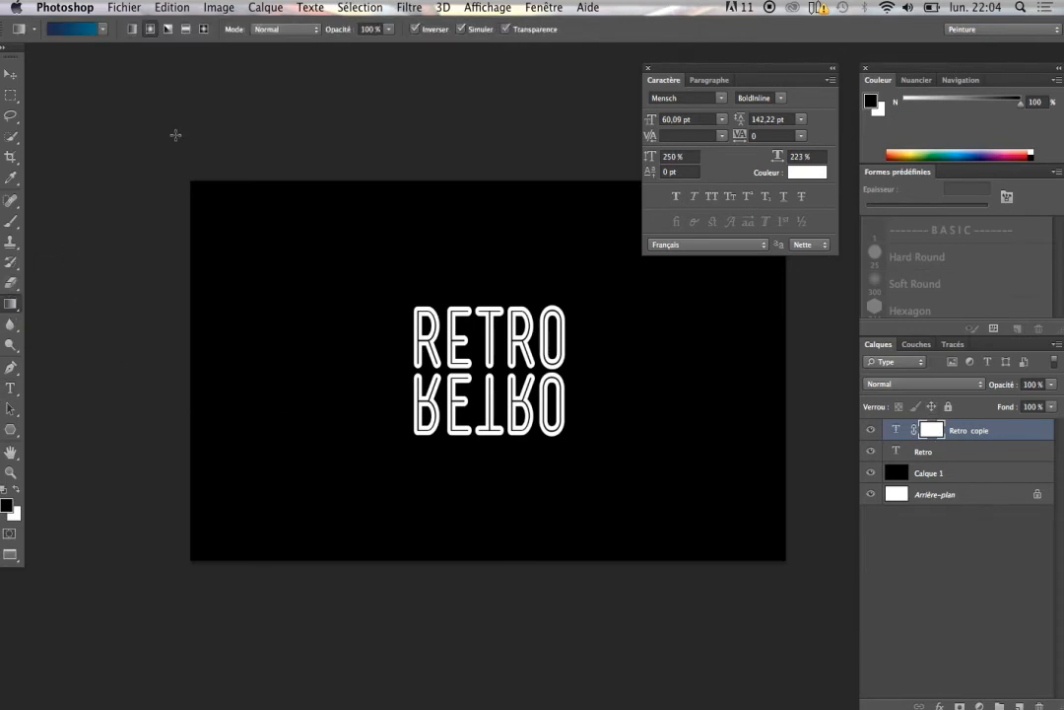
left_click(79, 31)
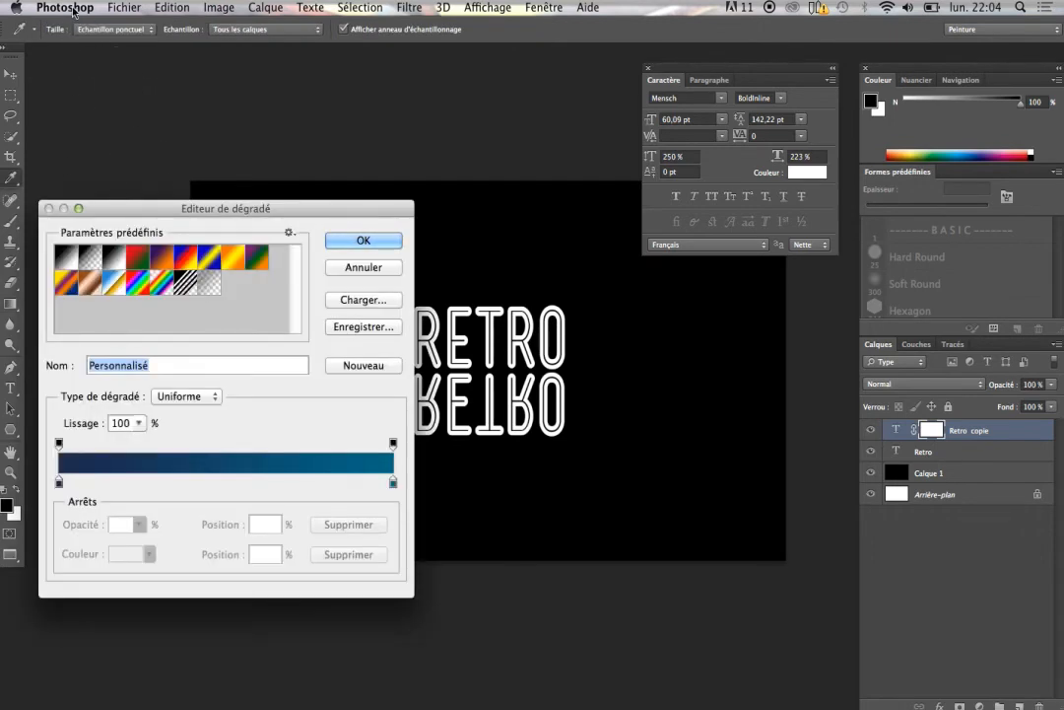
left_click(90, 257)
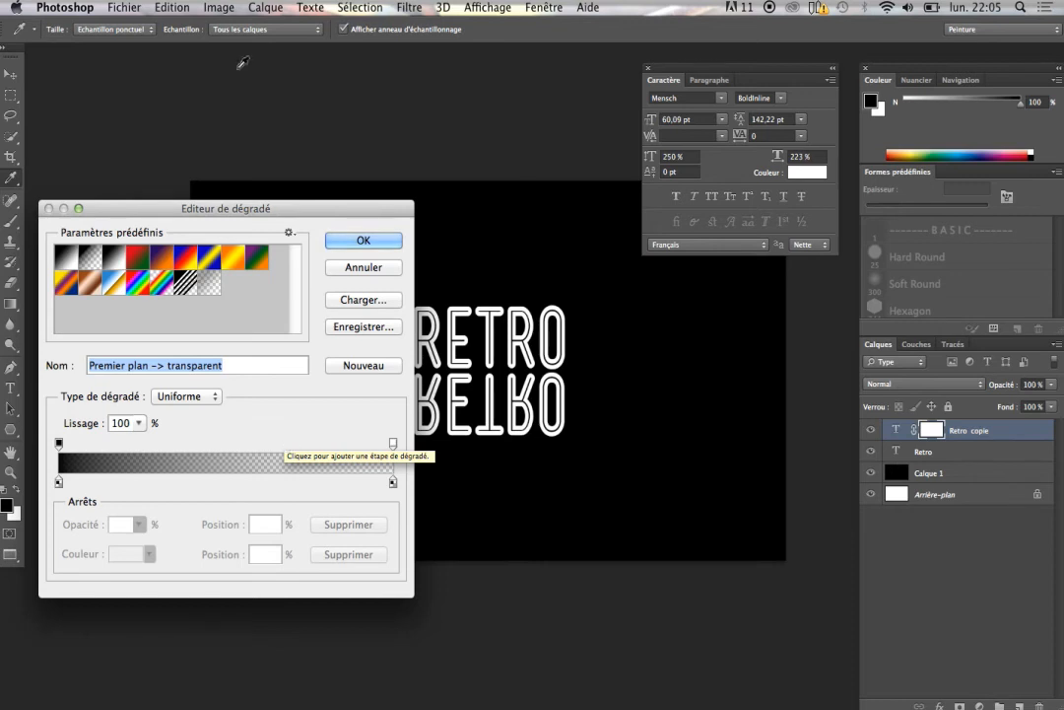
left_click(357, 239)
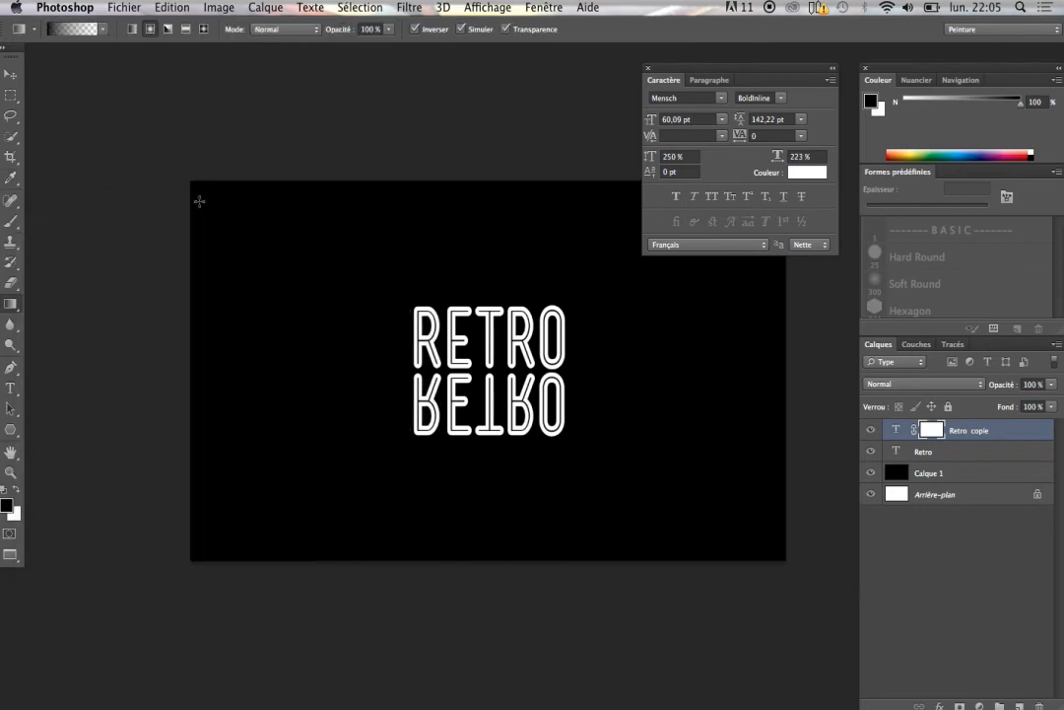
Apply a vertical linear gradient to the mask across both words so the reflection fades out downward.
left_click(134, 32)
left_click_drag(485, 289, 484, 447)
key("shift")
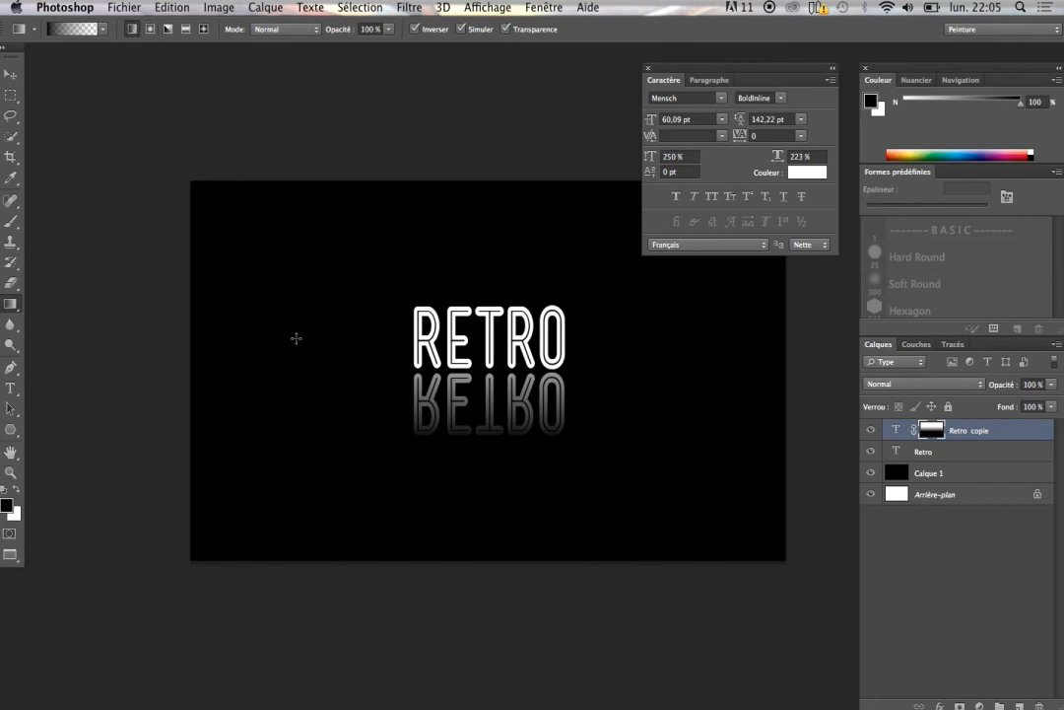
Look through the other gradient types and apply another linear gradient on the mask to fade the reflection more strongly.
left_click(151, 32)
left_click(186, 30)
left_click(204, 32)
left_click_drag(490, 314, 508, 467)
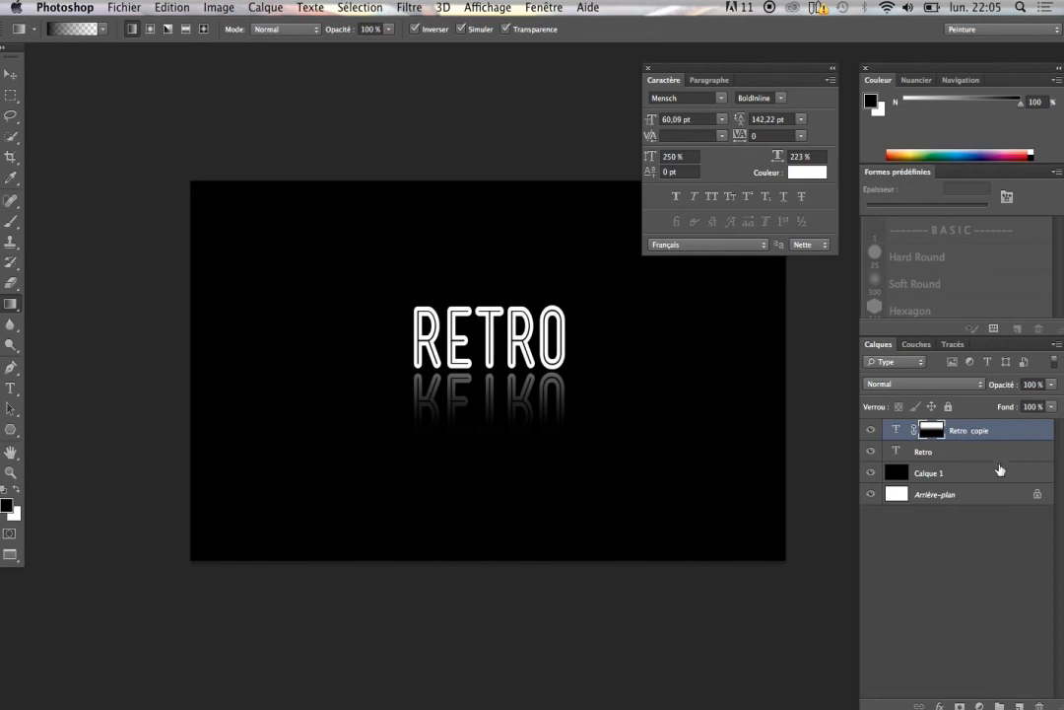
Lower the opacity of the masked Retro copie layer to 52% and deselect all layers.
left_click(895, 432)
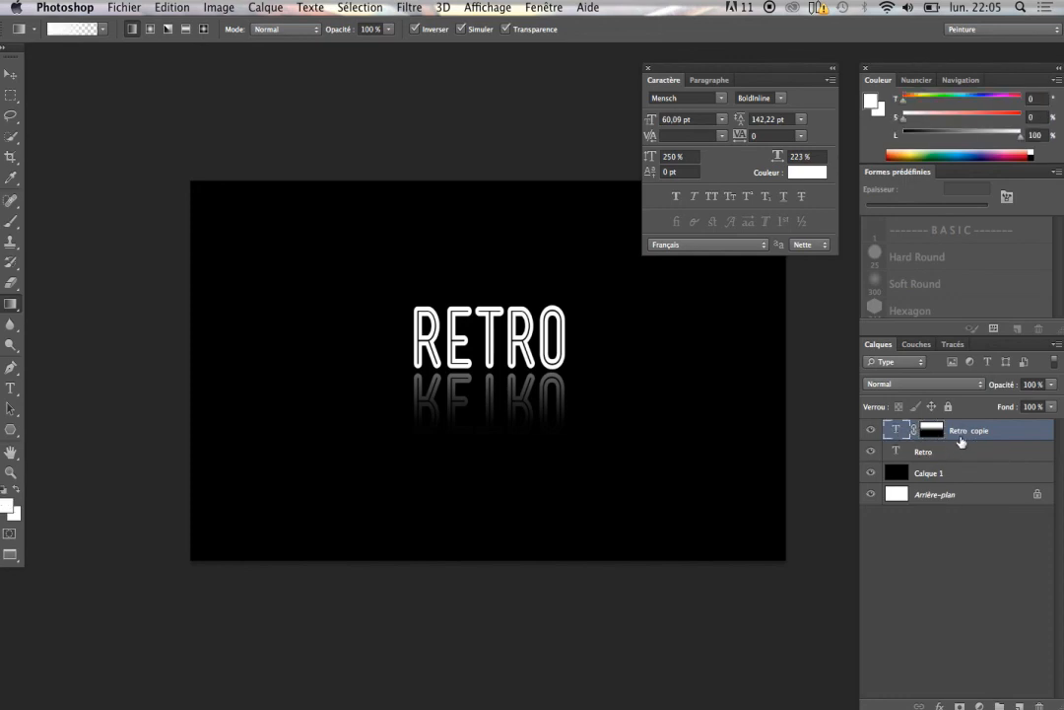
left_click(1052, 384)
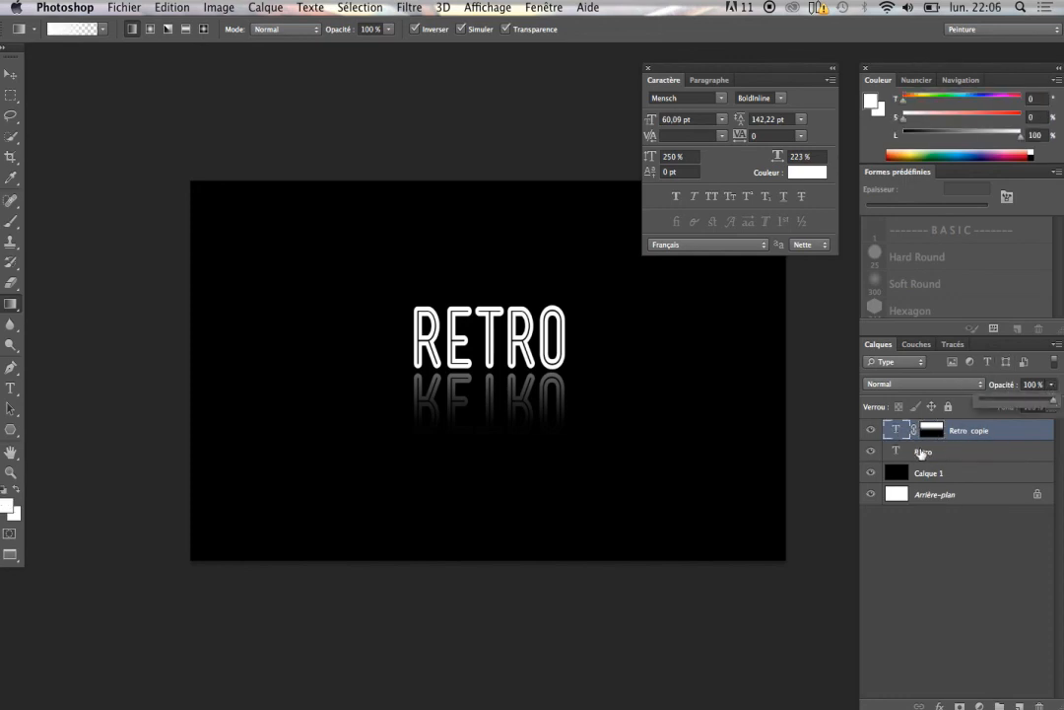
left_click(932, 430)
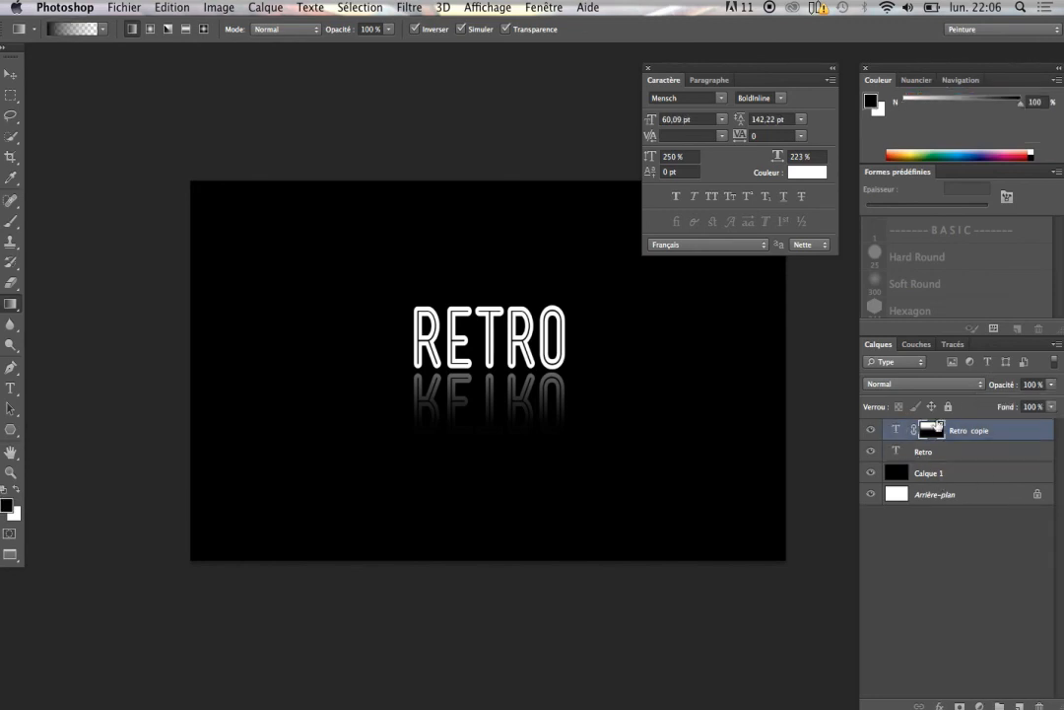
left_click(1051, 384)
left_click_drag(1052, 399, 1021, 405)
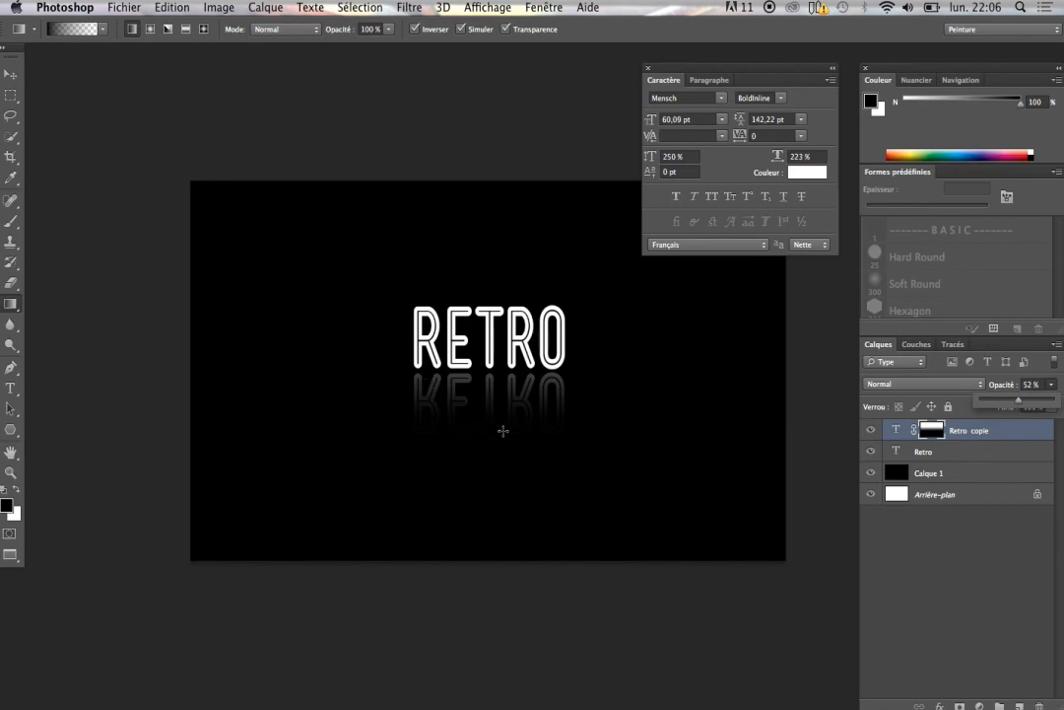
left_click(950, 537)
key("x")
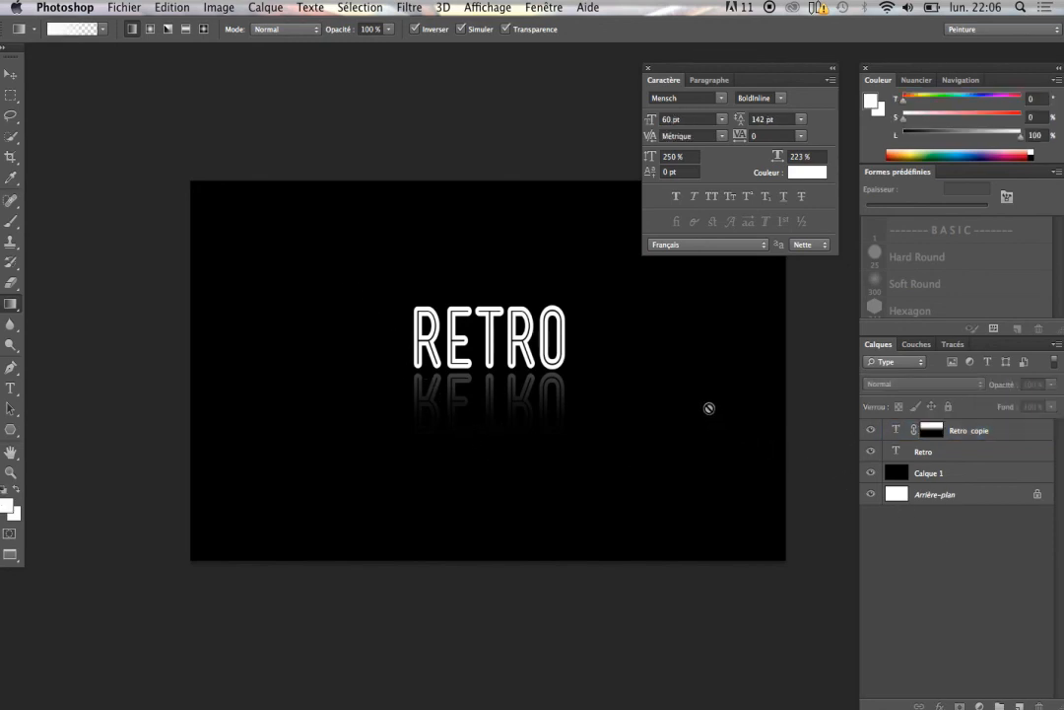